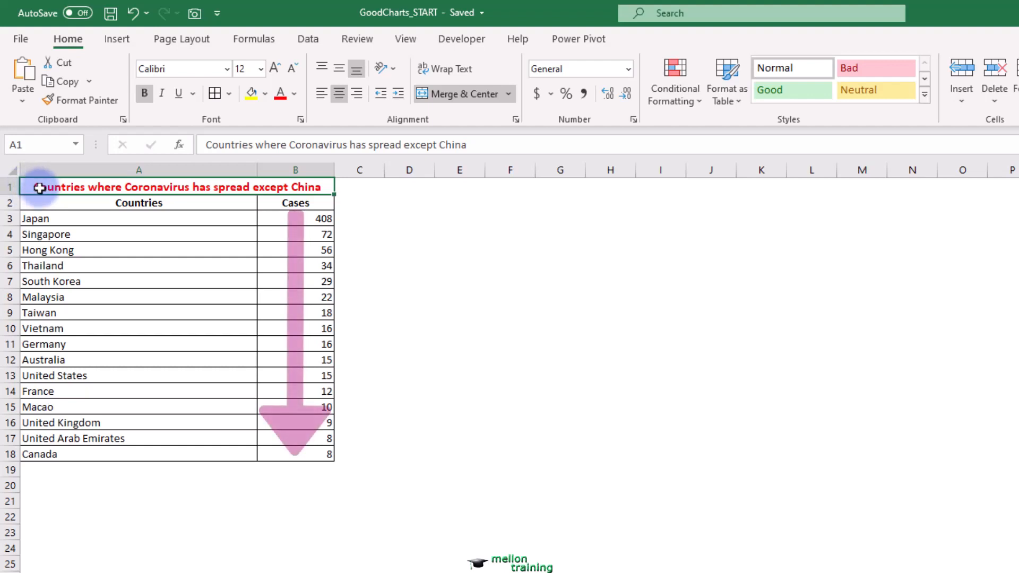
- Examine the custom sort options for column, sort basis and order on the countries table, without applying a sort
click(281, 219)
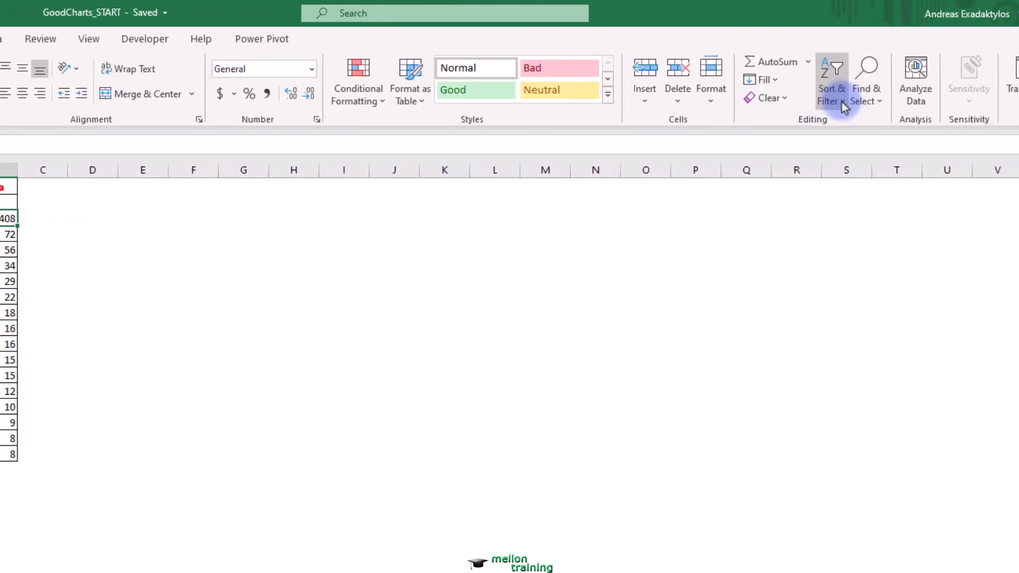
click(842, 102)
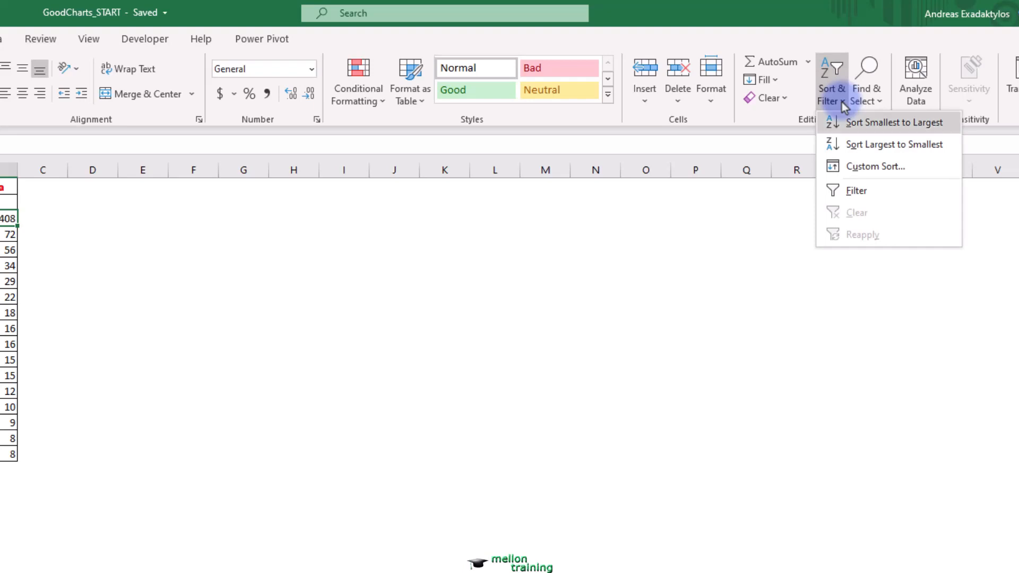
click(926, 166)
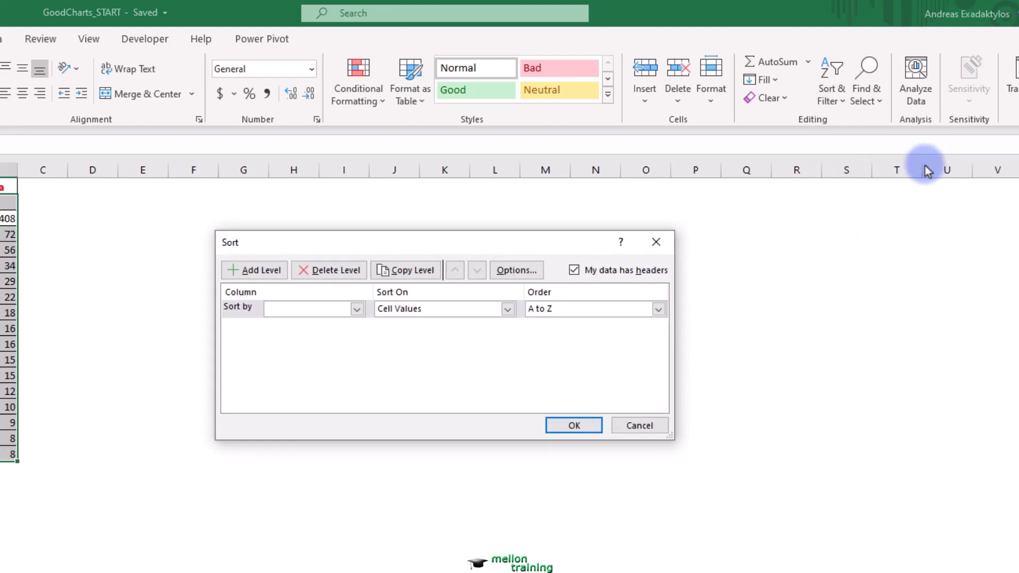
click(508, 311)
click(471, 312)
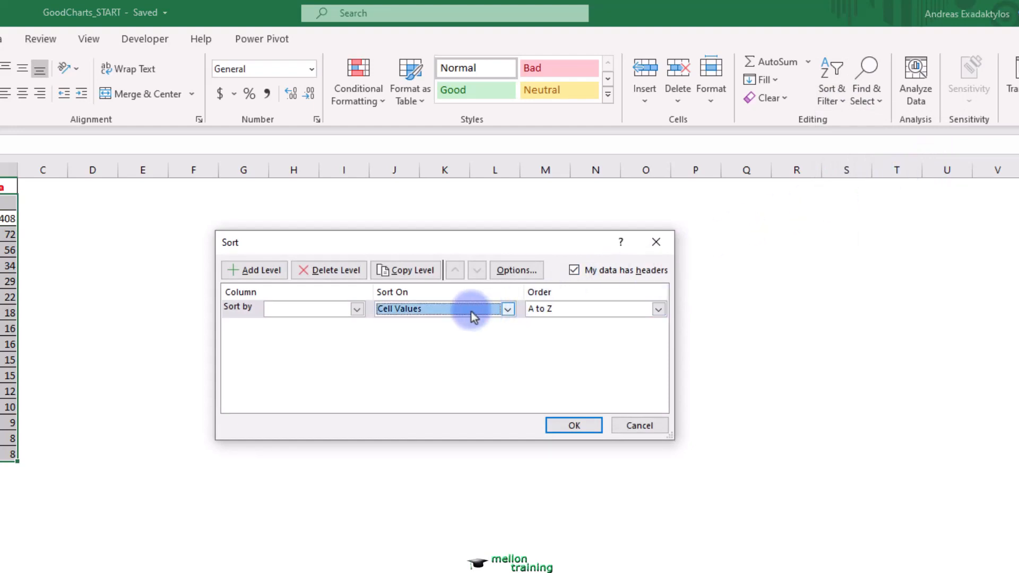
click(357, 310)
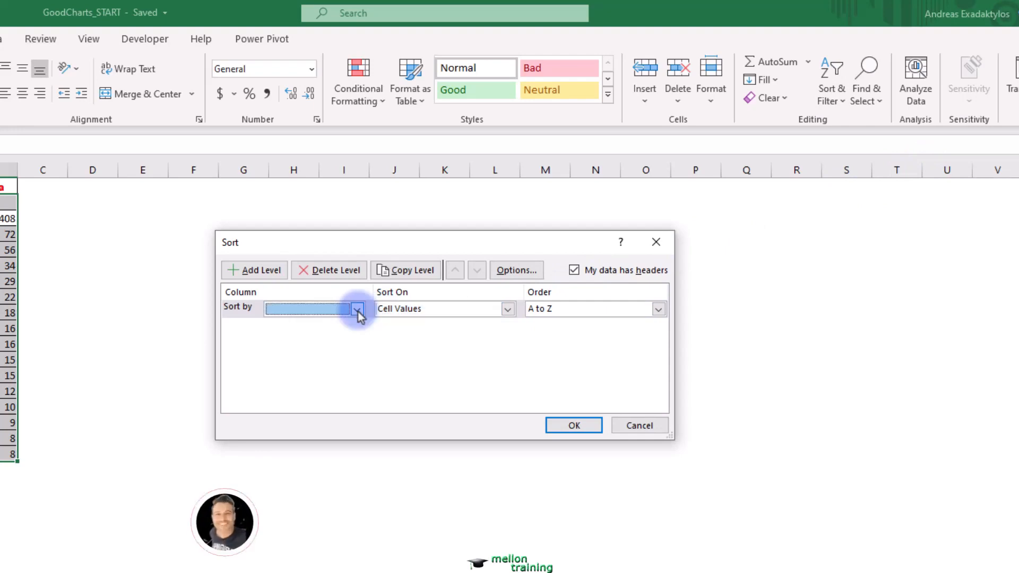
click(659, 310)
click(660, 311)
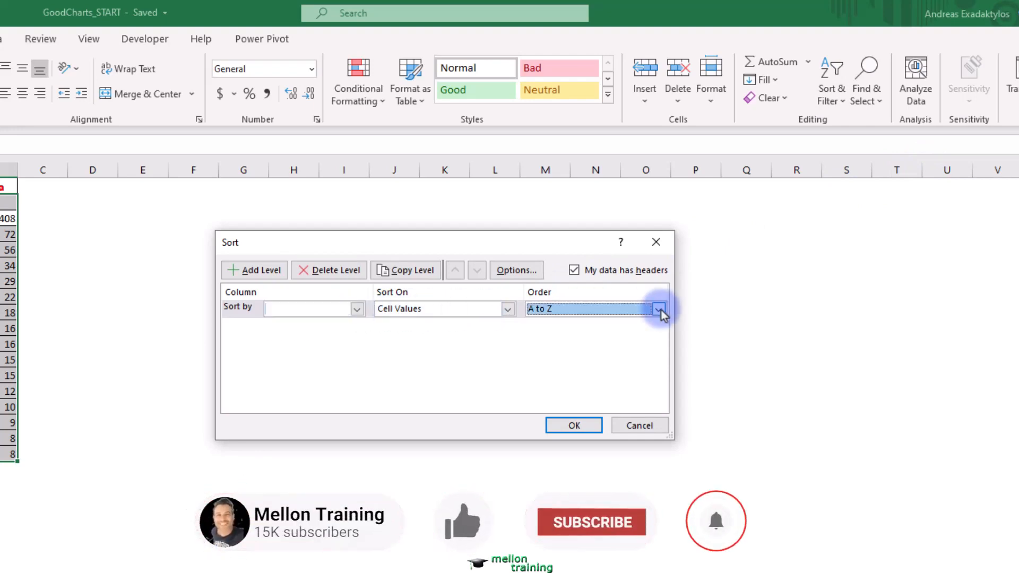
click(648, 426)
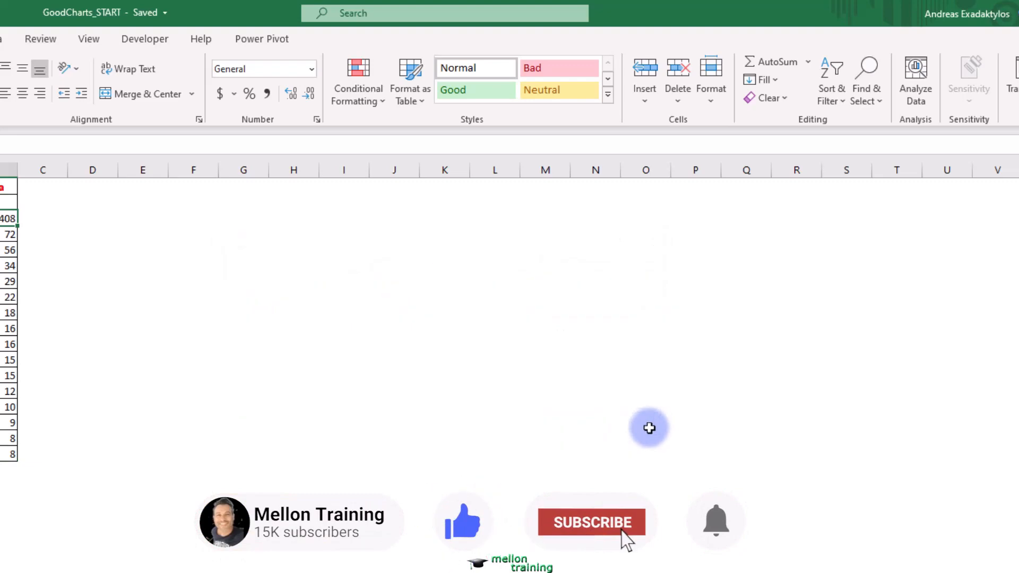
- Insert a 2-D clustered bar chart from the Countries and Cases data in A2:B18
click(67, 192)
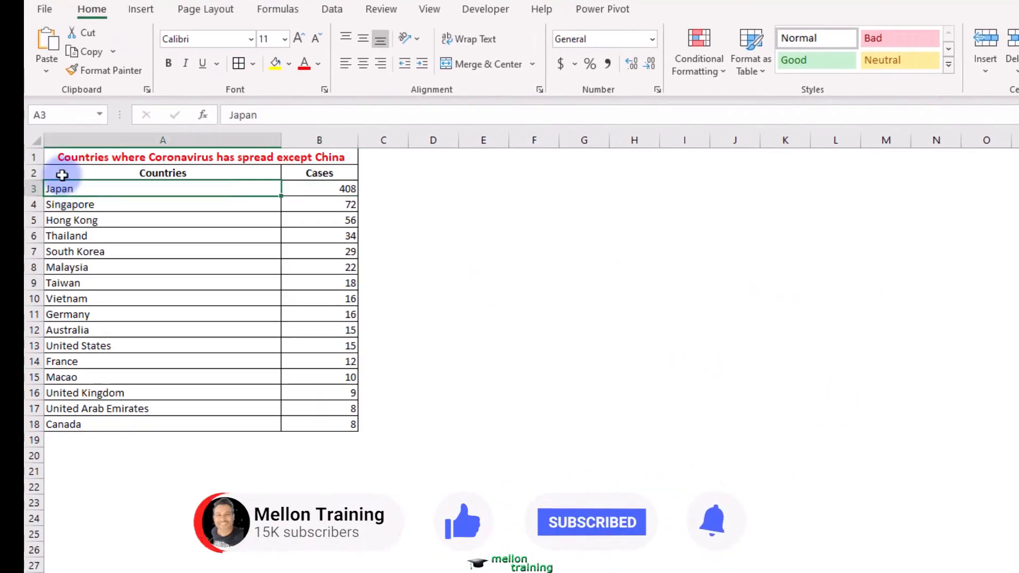
drag(62, 175, 319, 423)
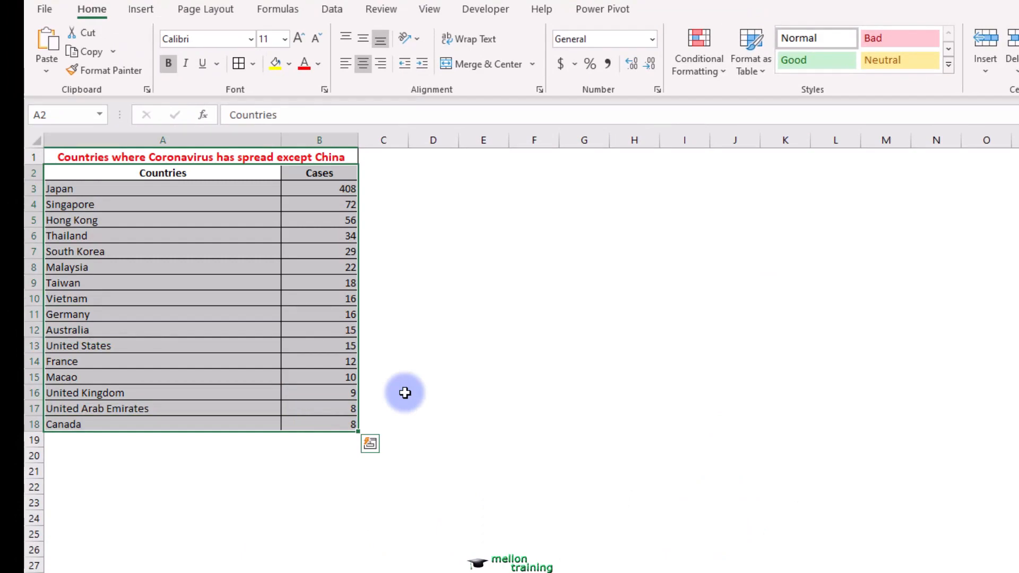
click(141, 10)
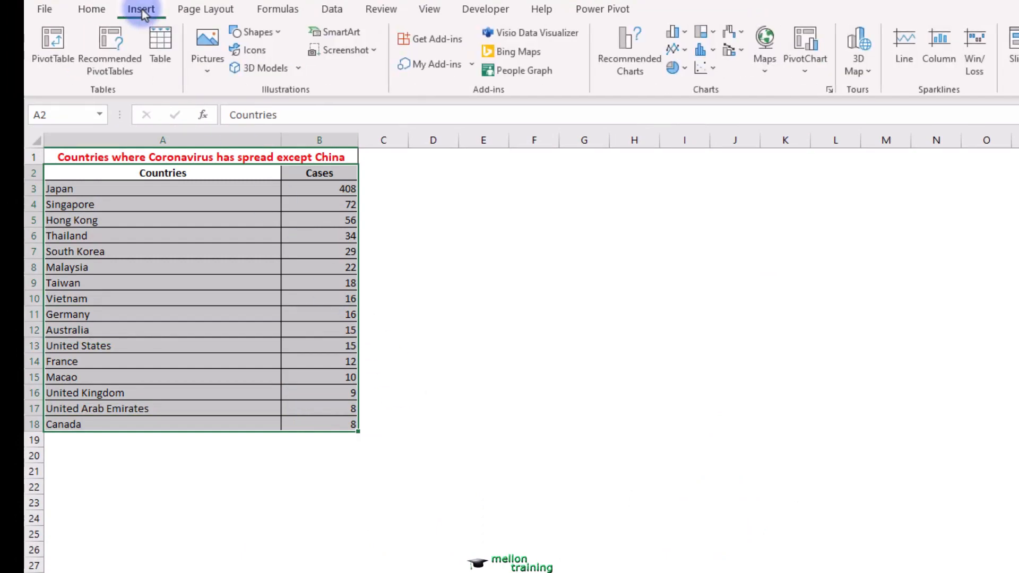
click(690, 31)
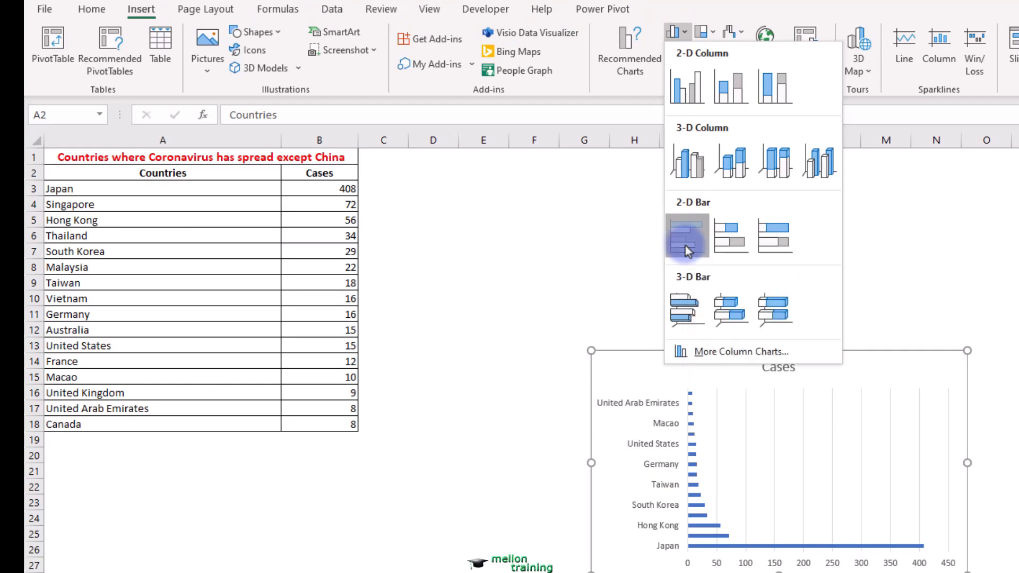
click(687, 236)
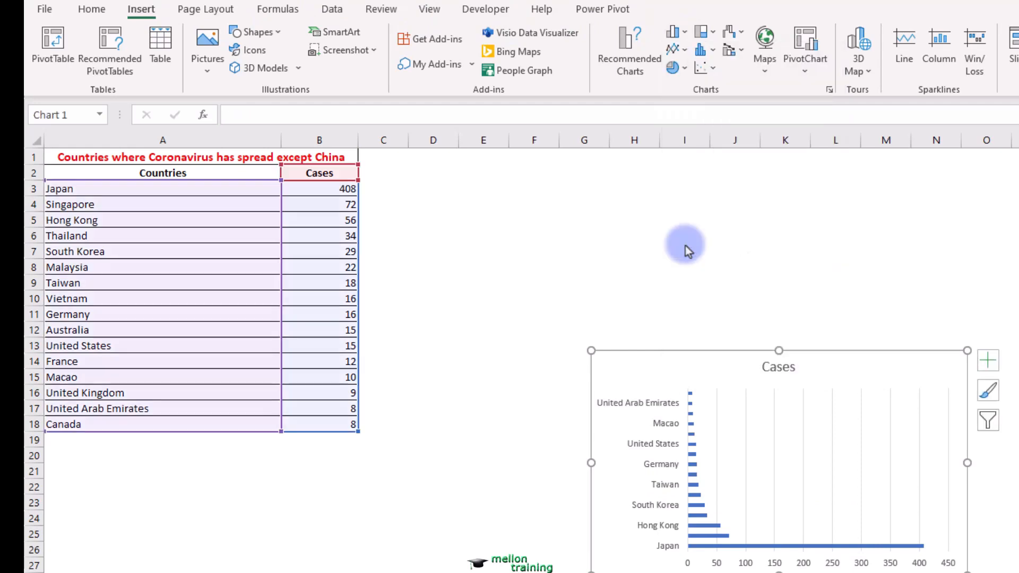
- Move the bar chart directly below the table and enlarge it to reach about column H and row 38
drag(664, 362, 136, 453)
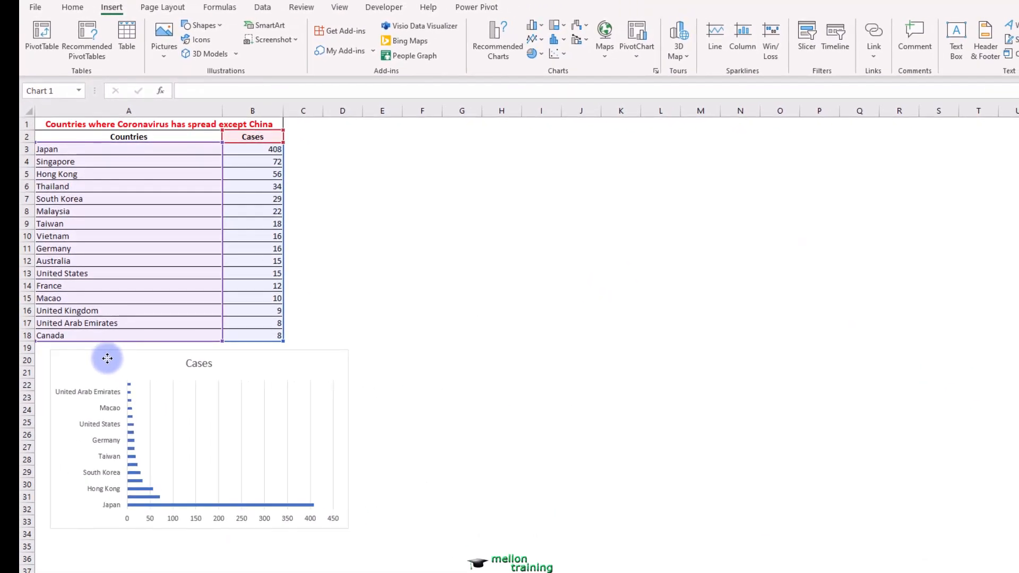
drag(107, 358, 93, 352)
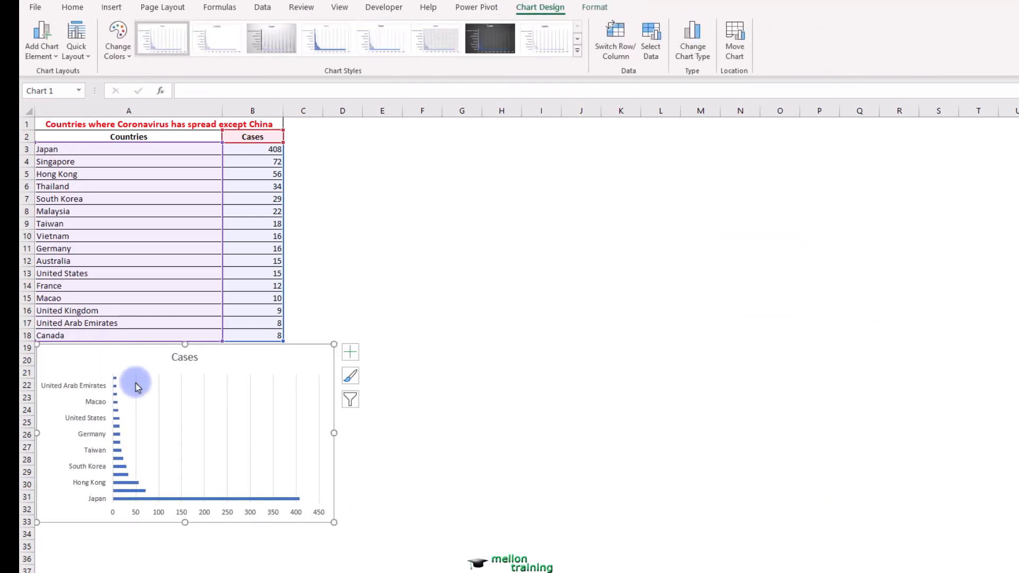
drag(334, 522, 498, 572)
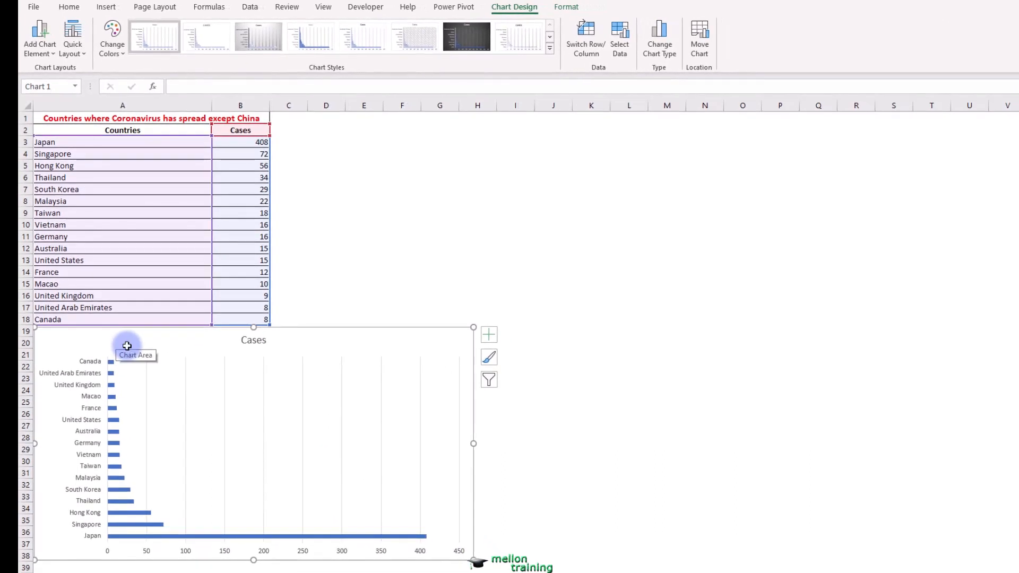
- Set the gap width of the chart's Cases data series to 50%
right_click(120, 527)
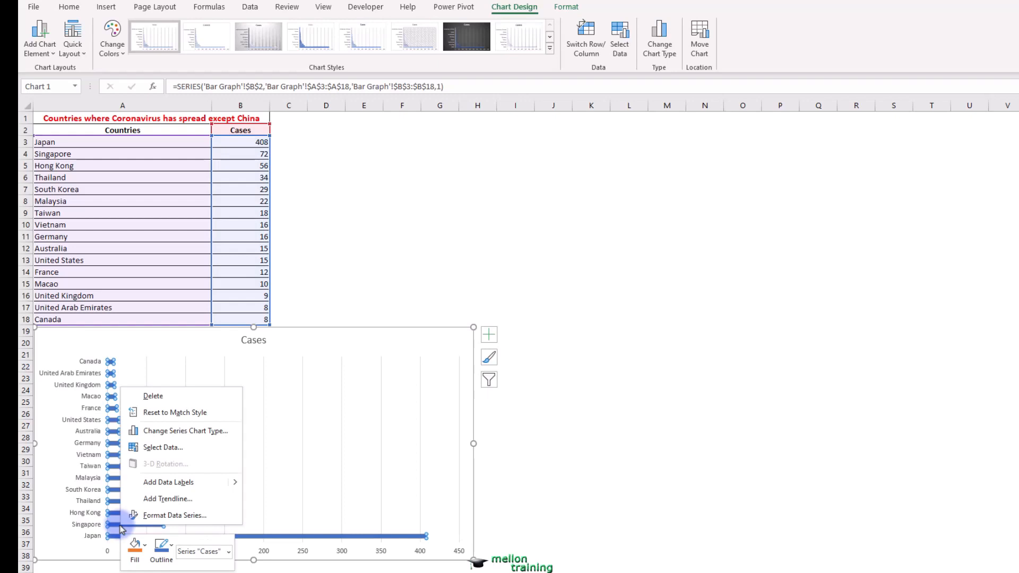
click(226, 516)
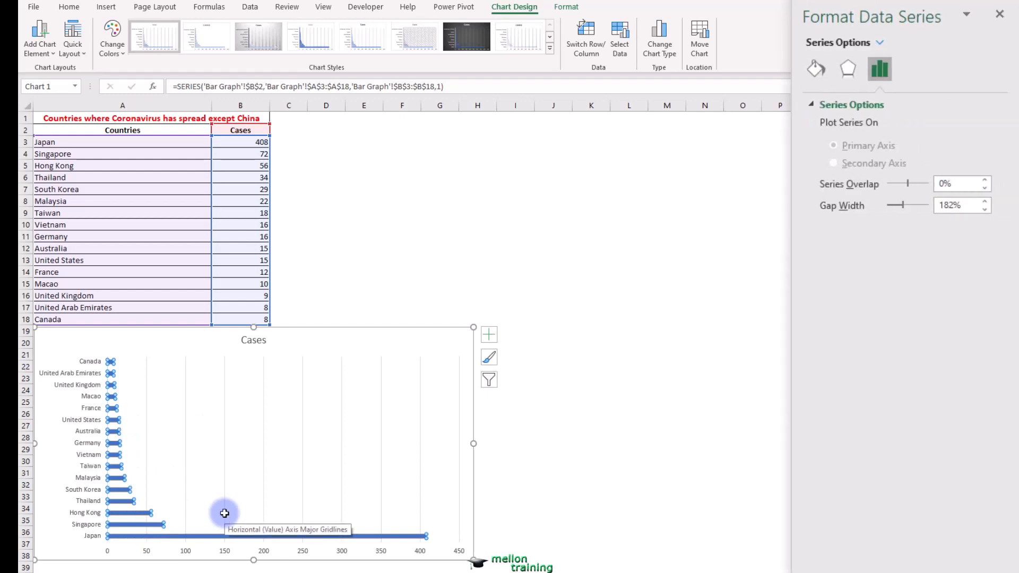
double_click(971, 205)
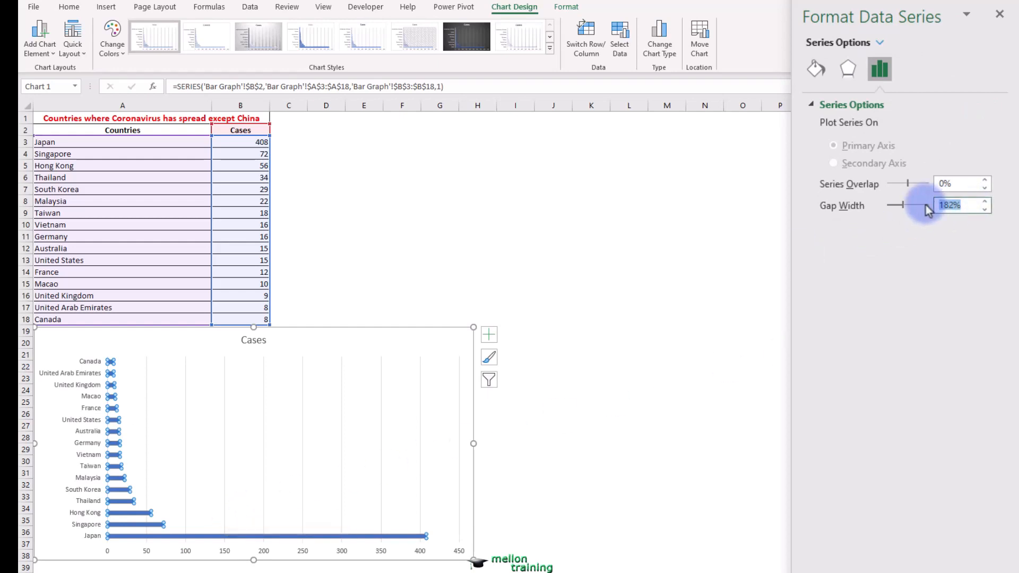
text(50)
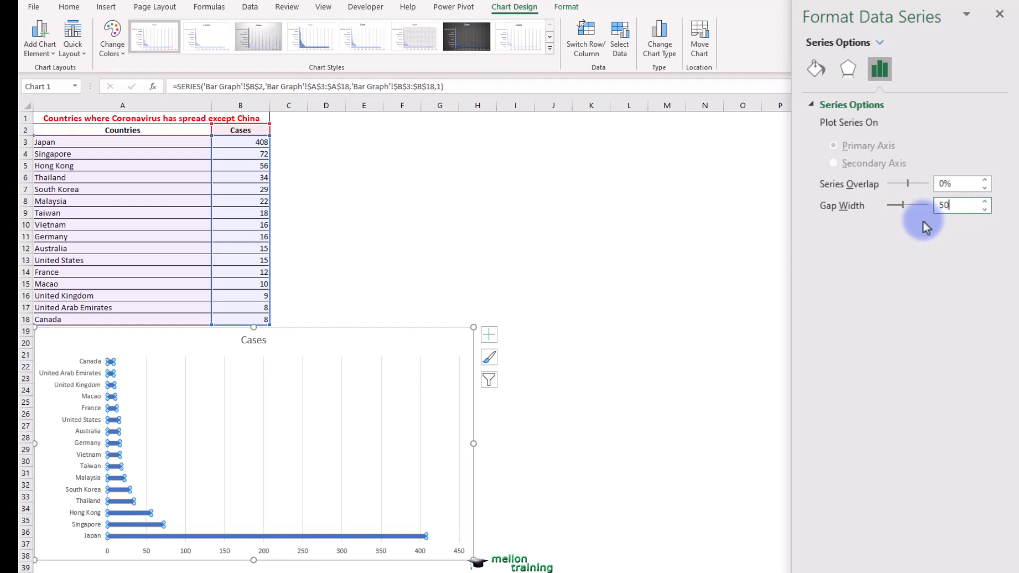
key(Return)
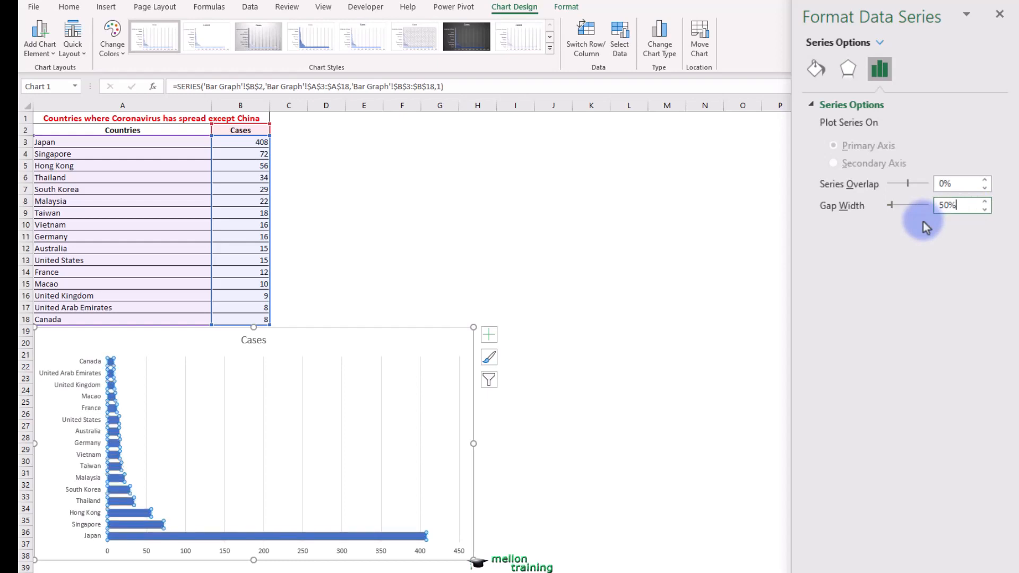
- Give all bars of the Cases series a solid light gray fill
click(816, 72)
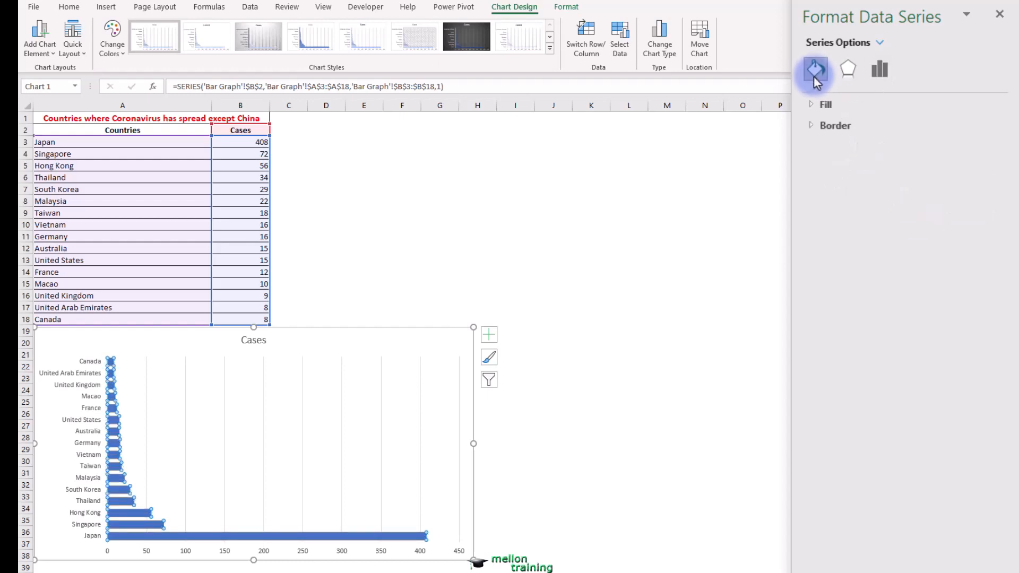
click(815, 104)
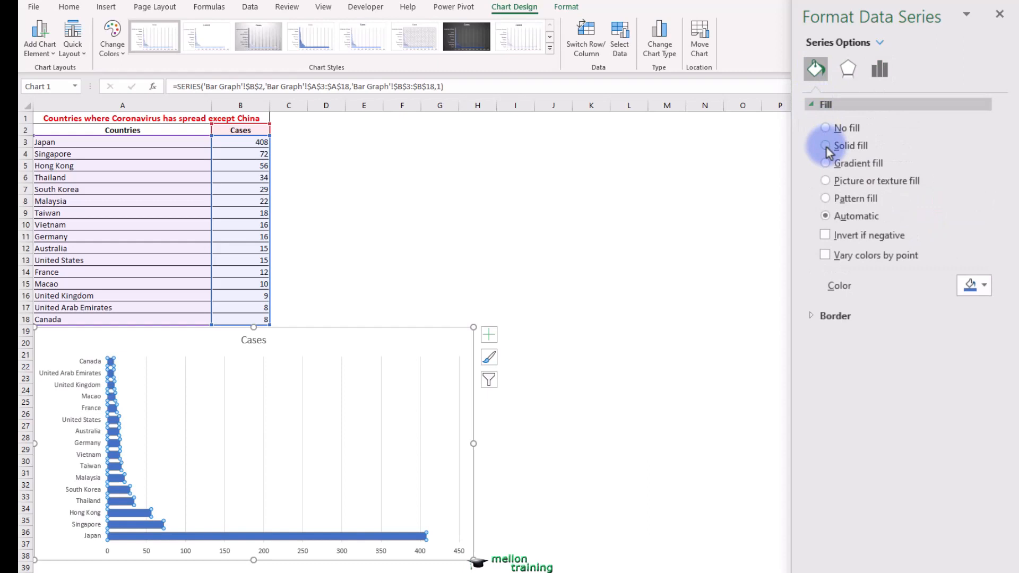
click(826, 146)
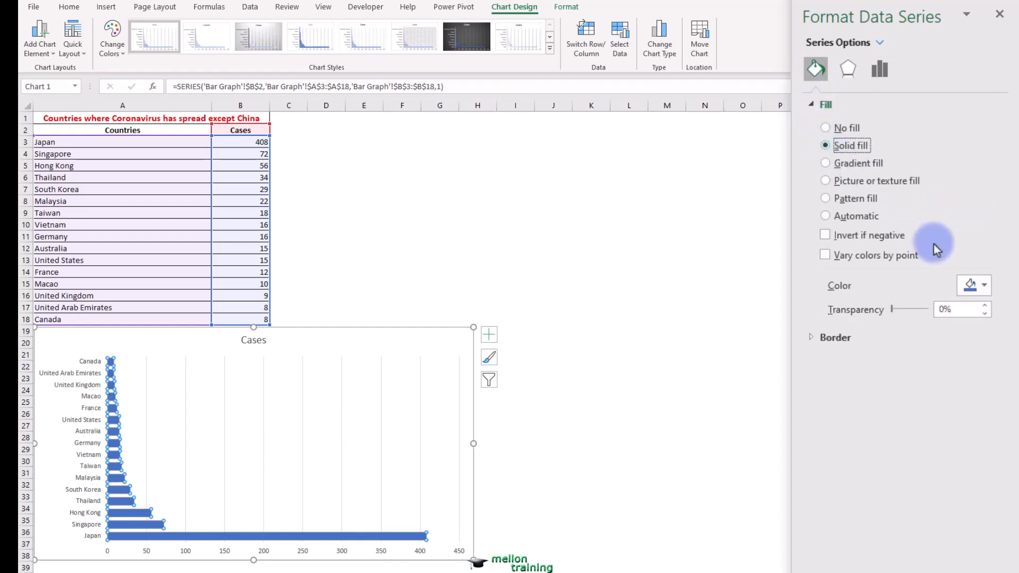
click(984, 287)
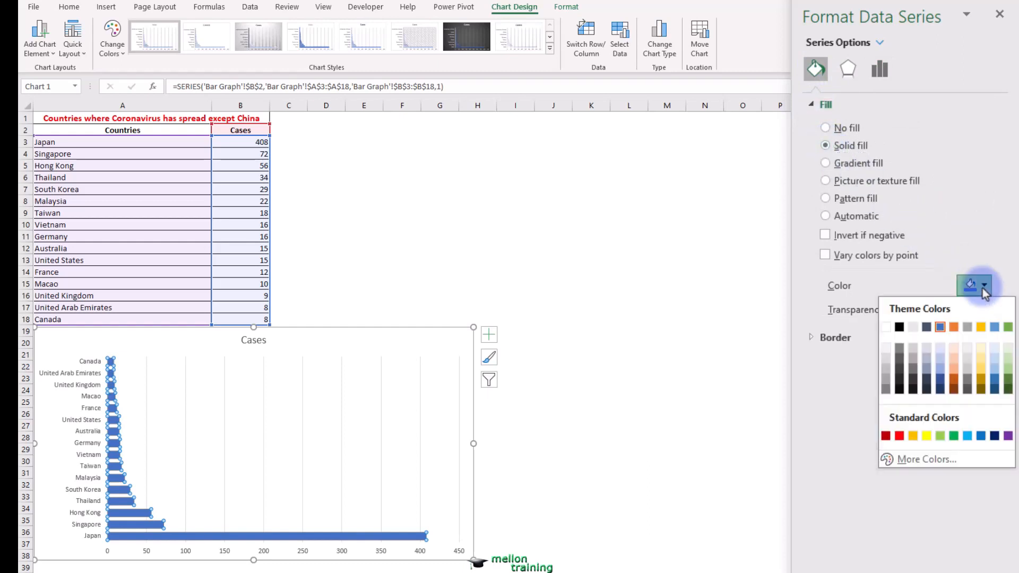
click(885, 367)
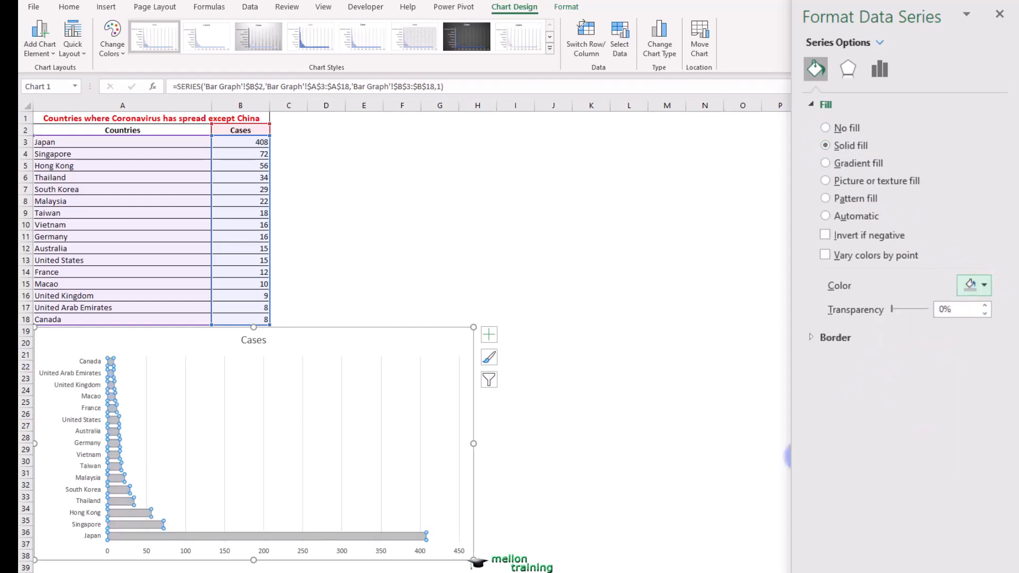
- Highlight only the Japan bar with the standard blue fill color and close the formatting options
click(320, 535)
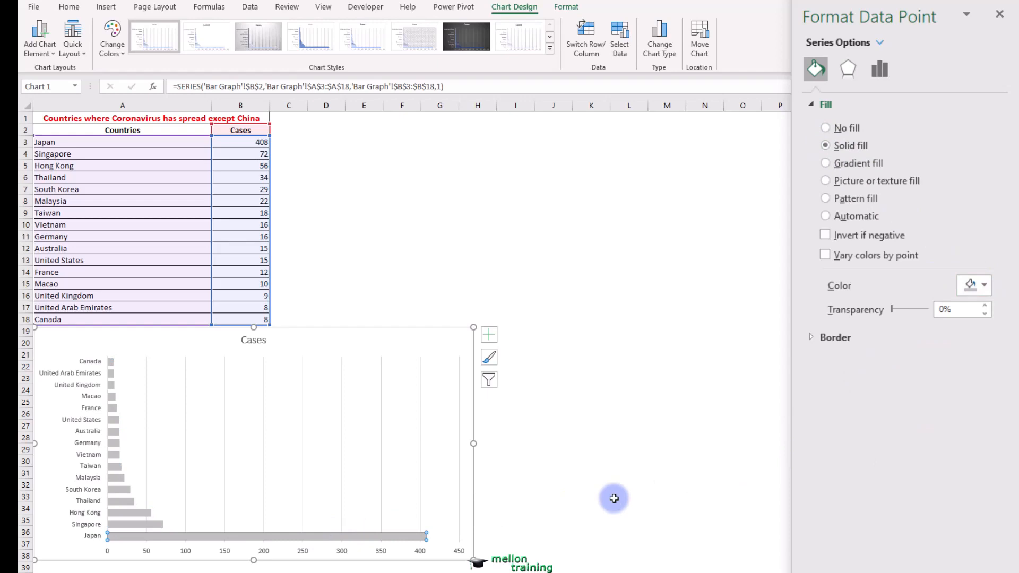
click(984, 286)
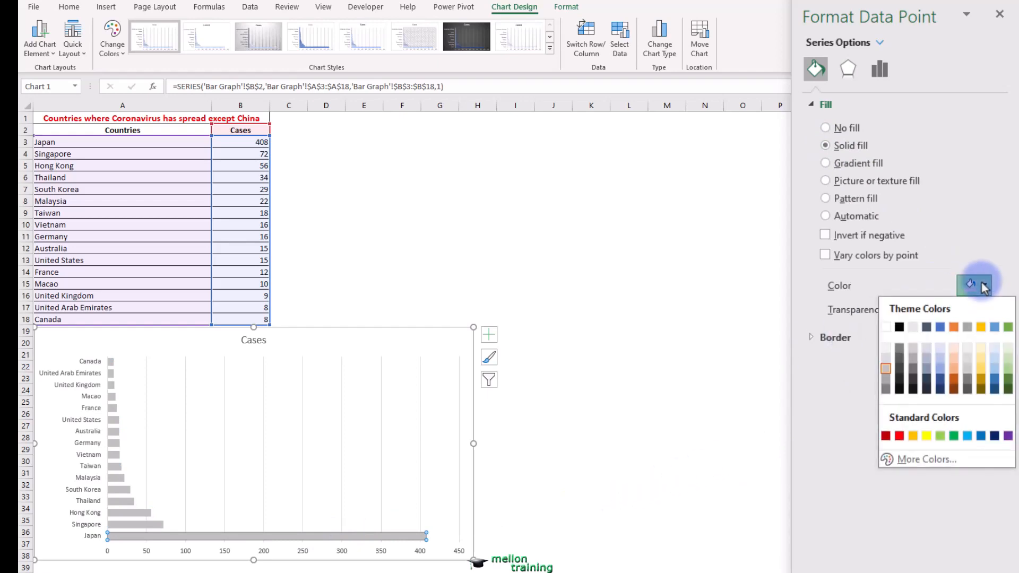
click(981, 436)
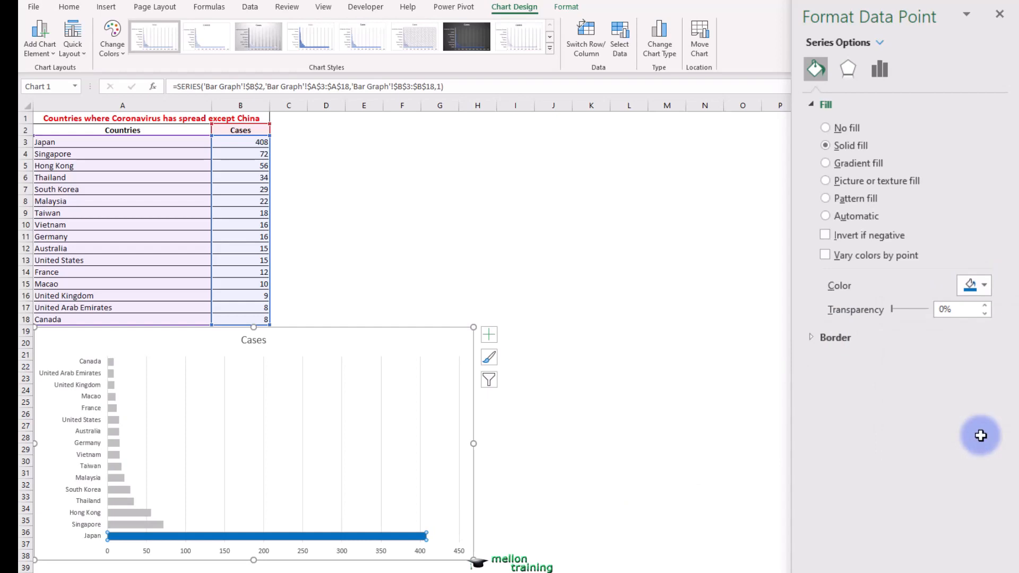
click(1000, 14)
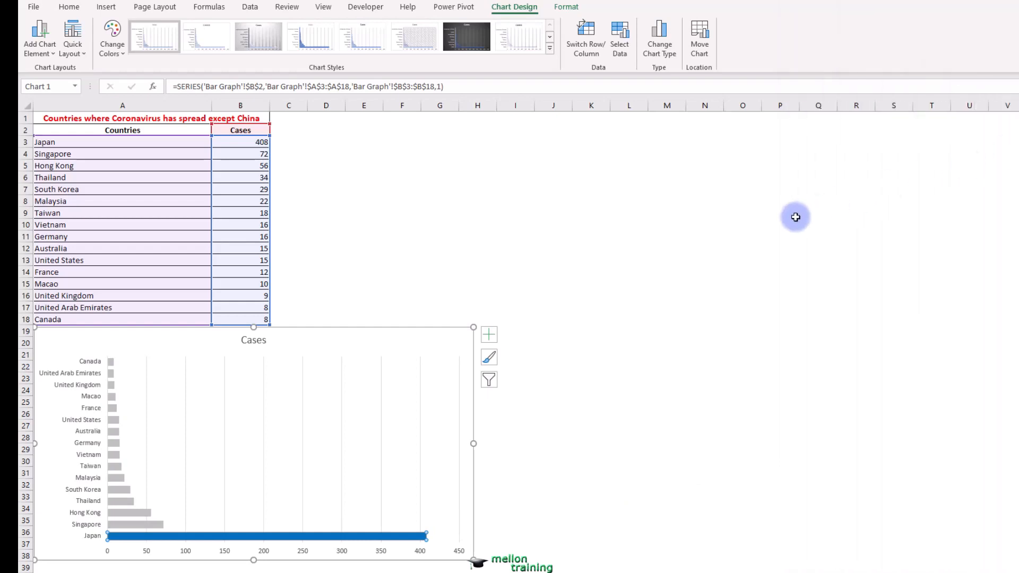
- Delete the chart title and add a data label to the Japan bar only
click(263, 341)
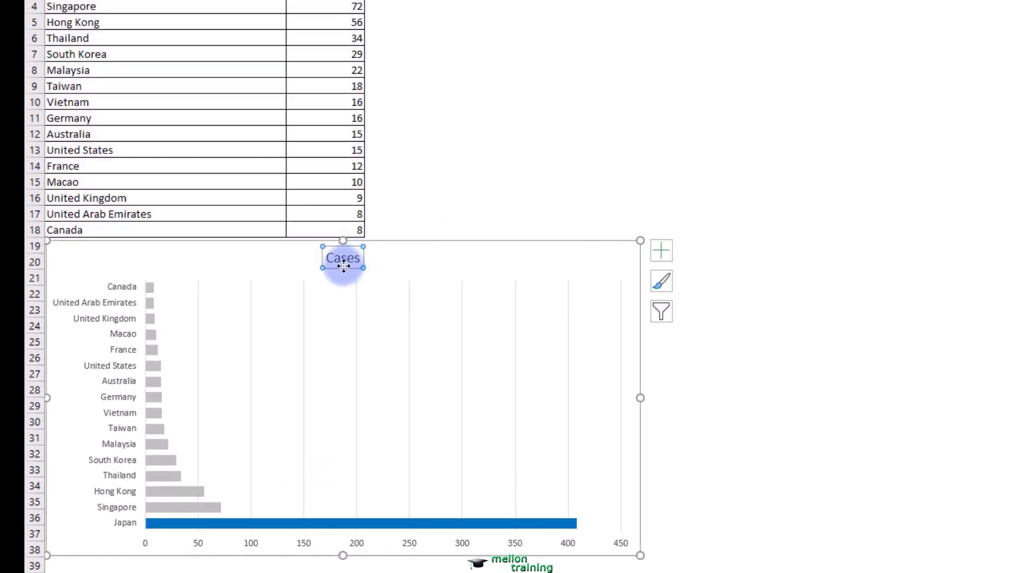
key(Delete)
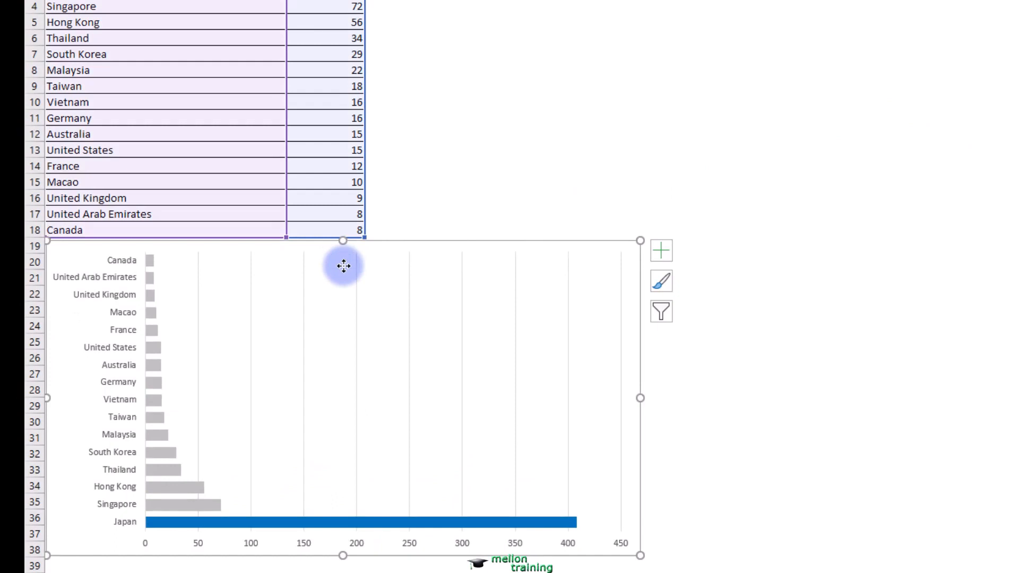
click(395, 523)
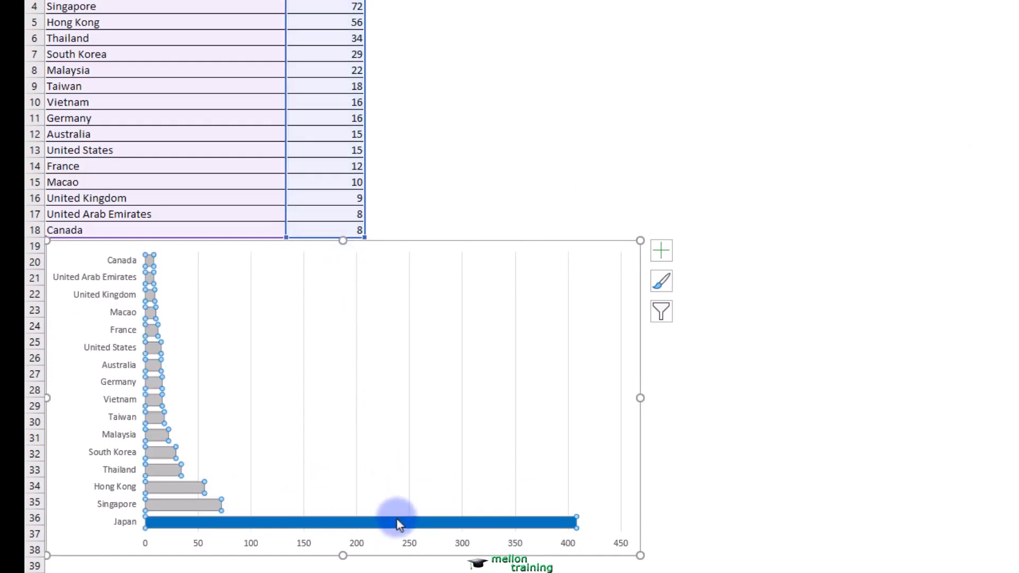
click(388, 524)
right_click(388, 525)
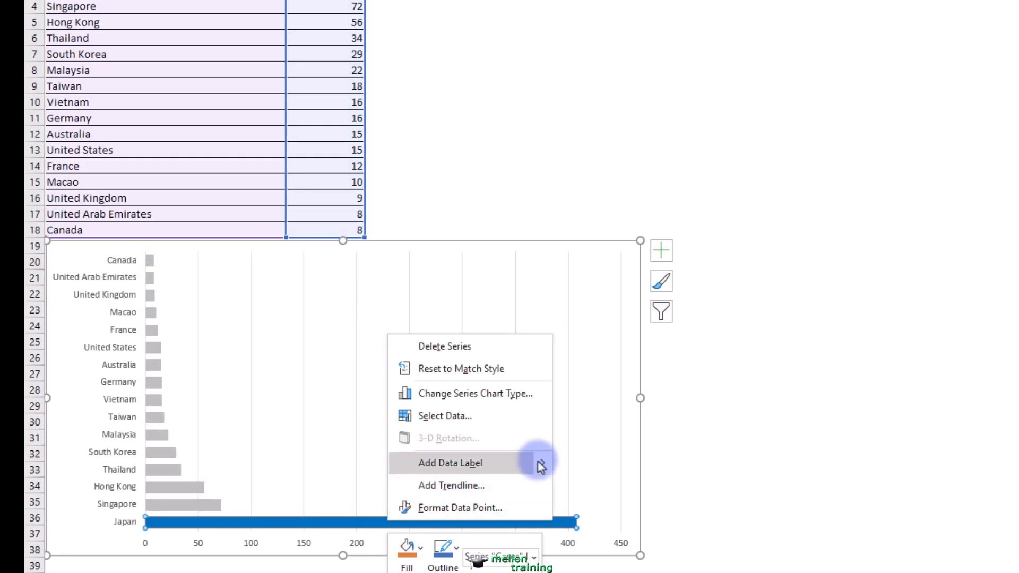
mouse_move(540, 466)
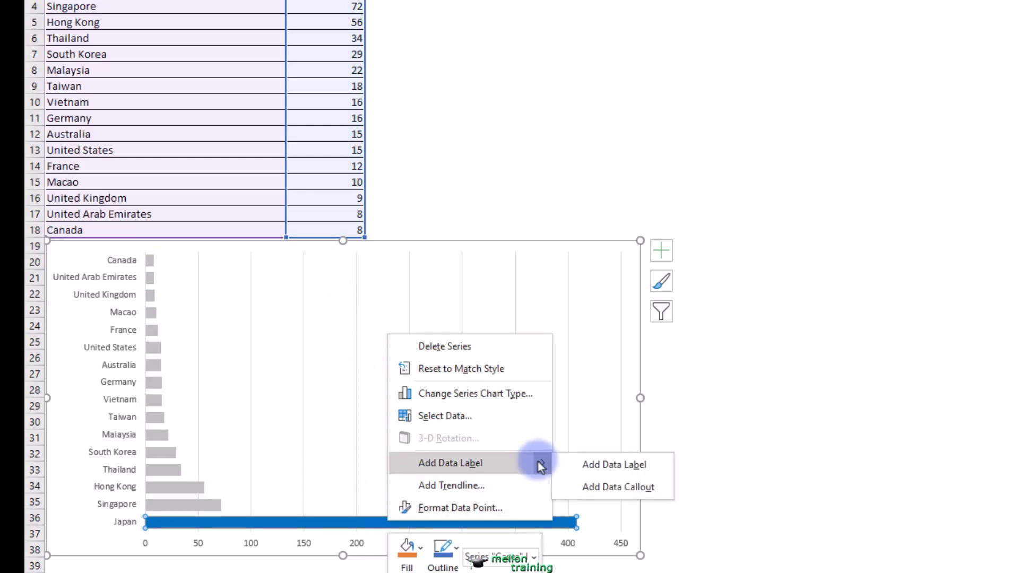
click(588, 463)
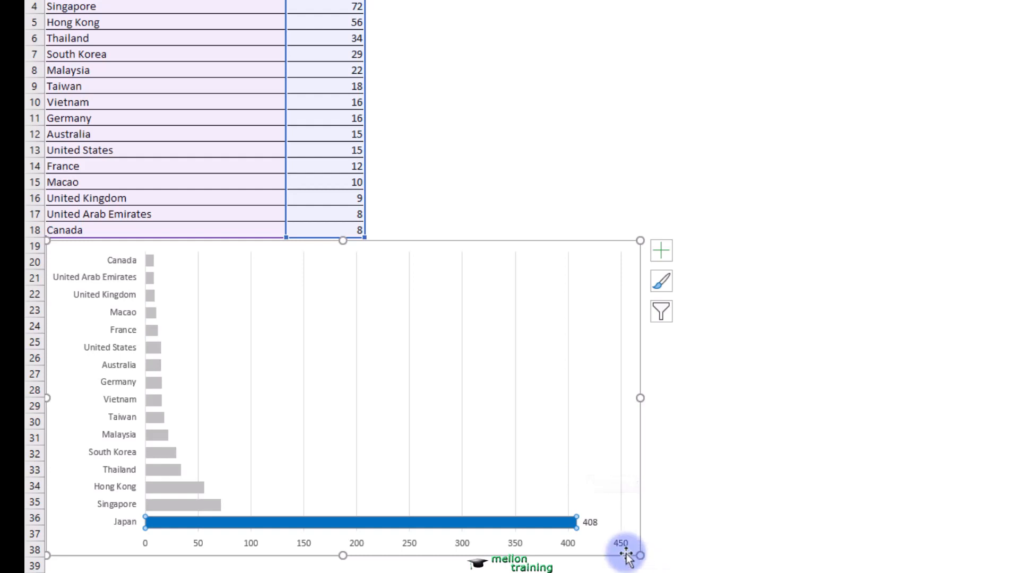
- Set the label position of the Japan bar's data label to Inside End
click(589, 522)
double_click(592, 522)
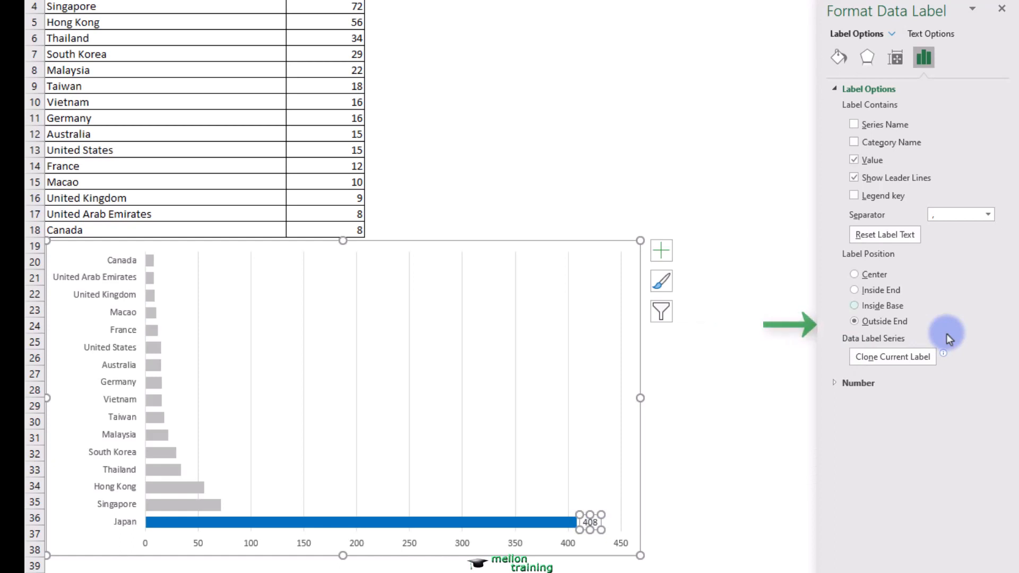
click(855, 290)
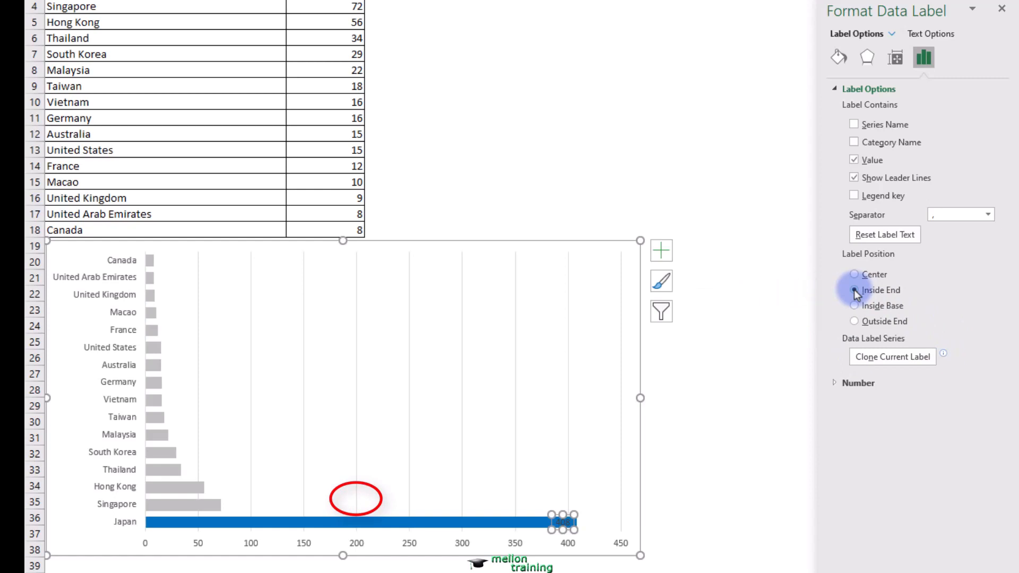
- Format the Japan bar's data label as white, bold, 10.5 pt text and close the formatting options
double_click(561, 523)
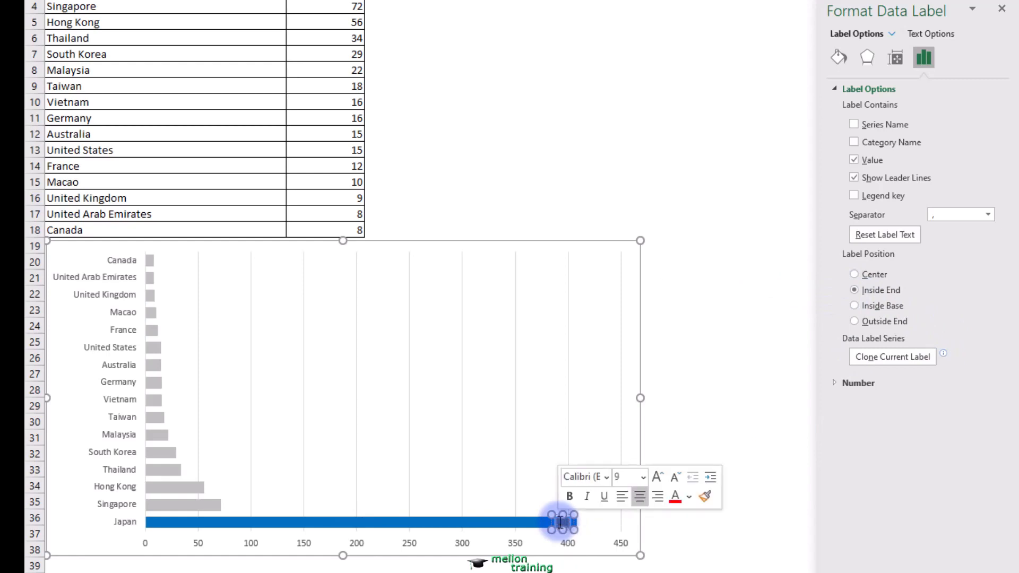
click(688, 498)
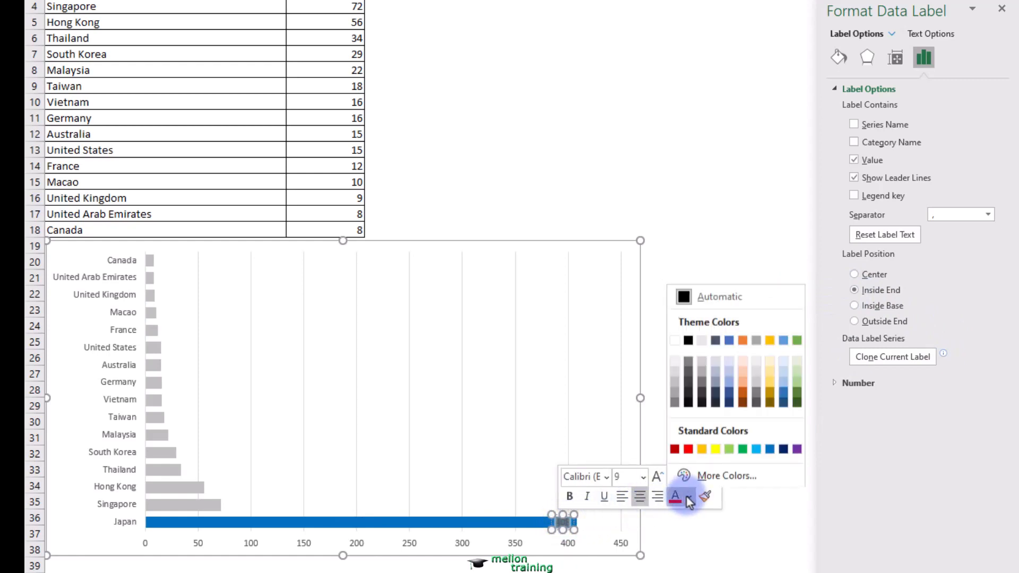
click(675, 339)
click(658, 477)
click(659, 478)
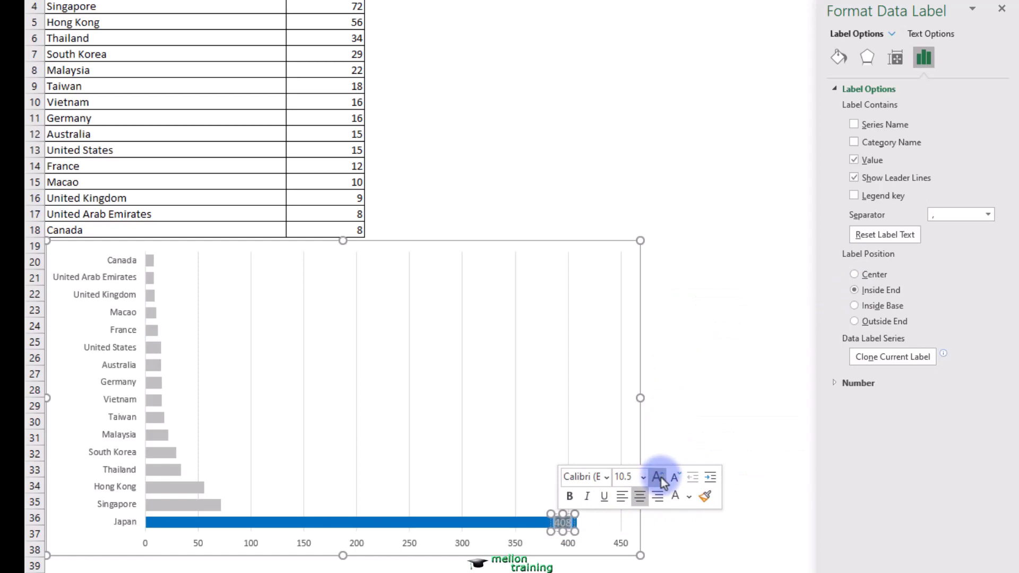
click(570, 497)
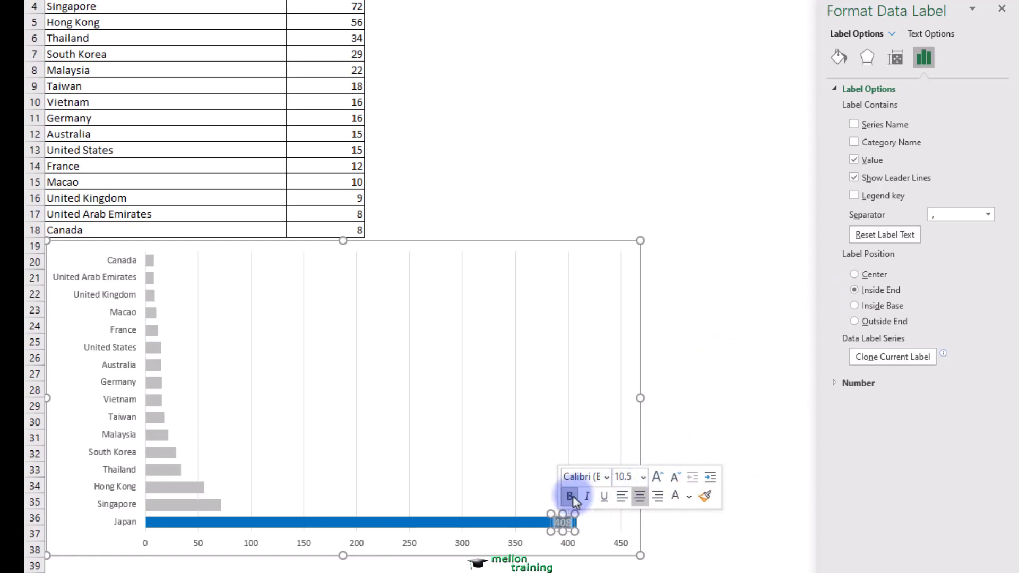
click(762, 389)
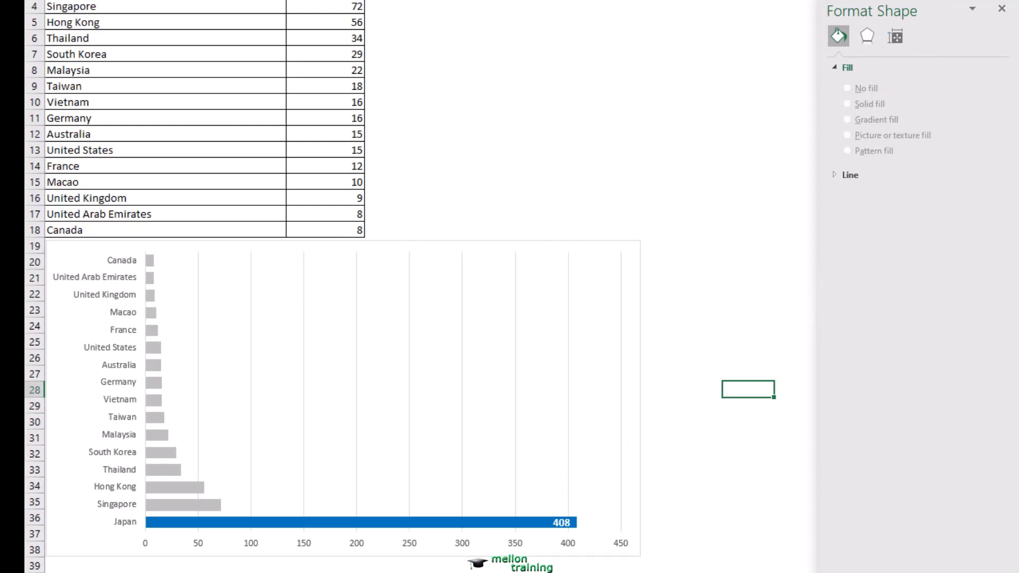
click(1001, 8)
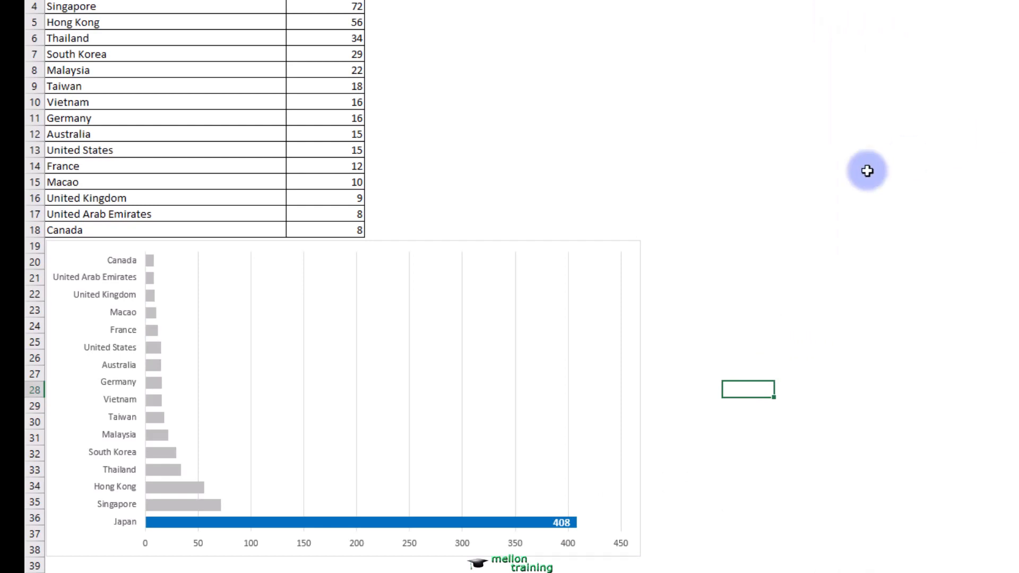
- Insert a text box above the end of the Japan bar reading "Japan has the most cases"
click(674, 232)
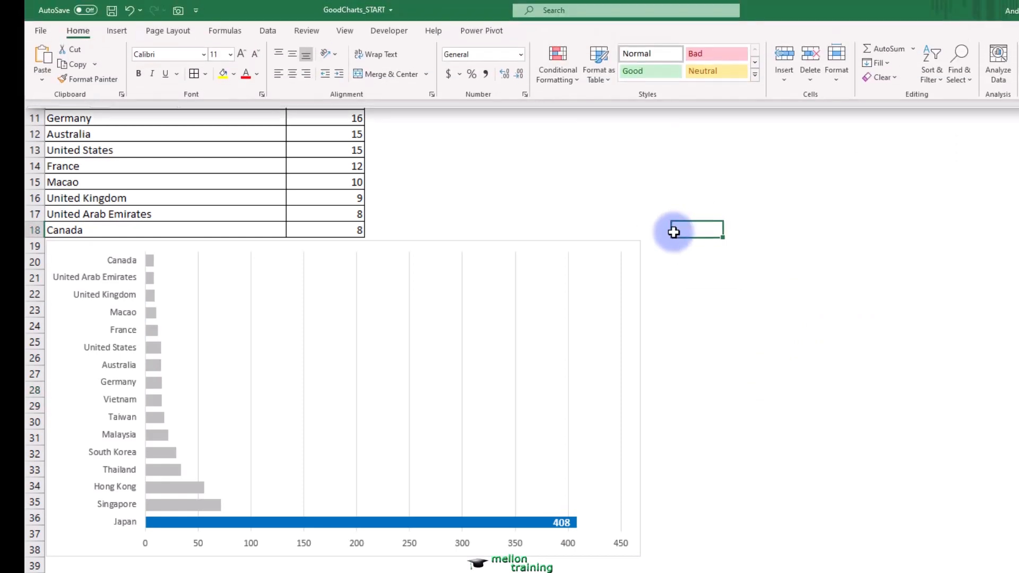
click(115, 32)
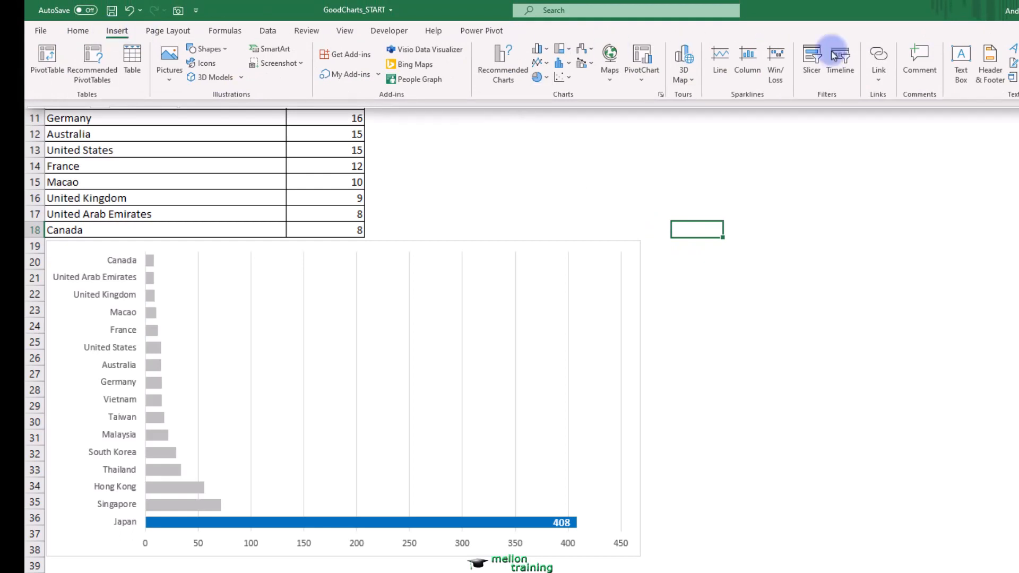
click(959, 57)
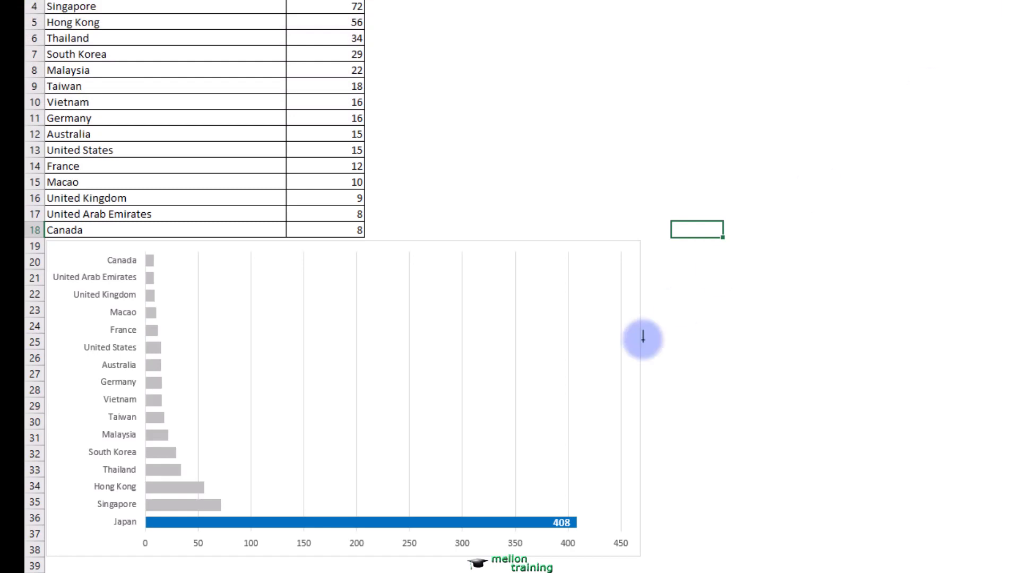
drag(519, 443, 604, 478)
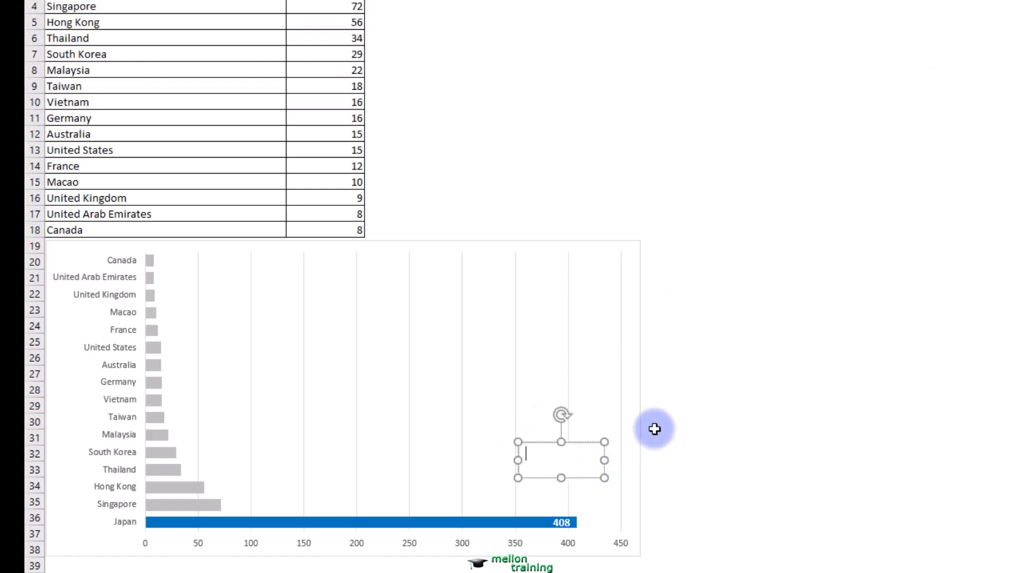
text(Japan has the most cases)
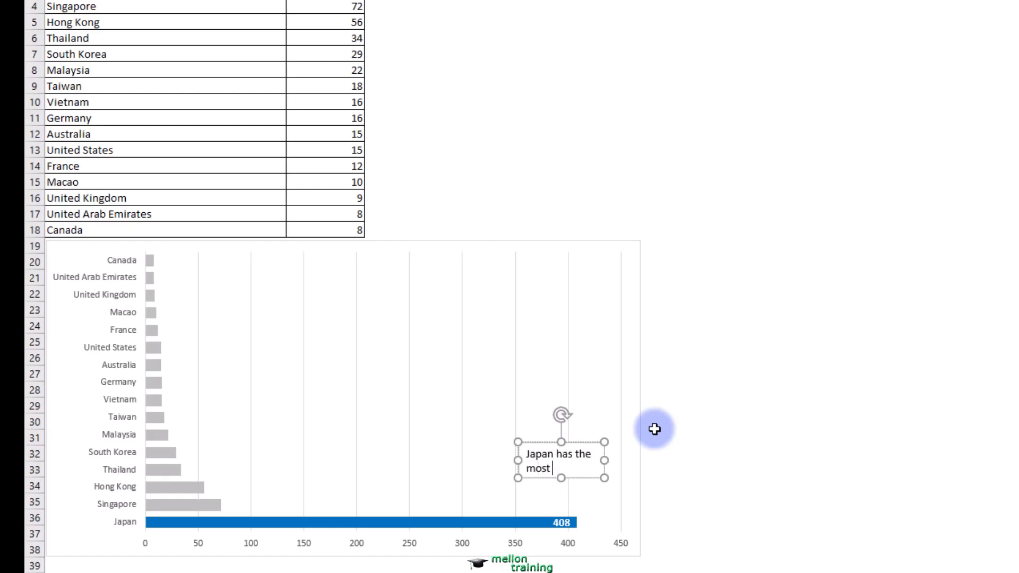
- Make the annotation text box's text bold and centered, enlarge the box slightly, and deselect it
key(Escape)
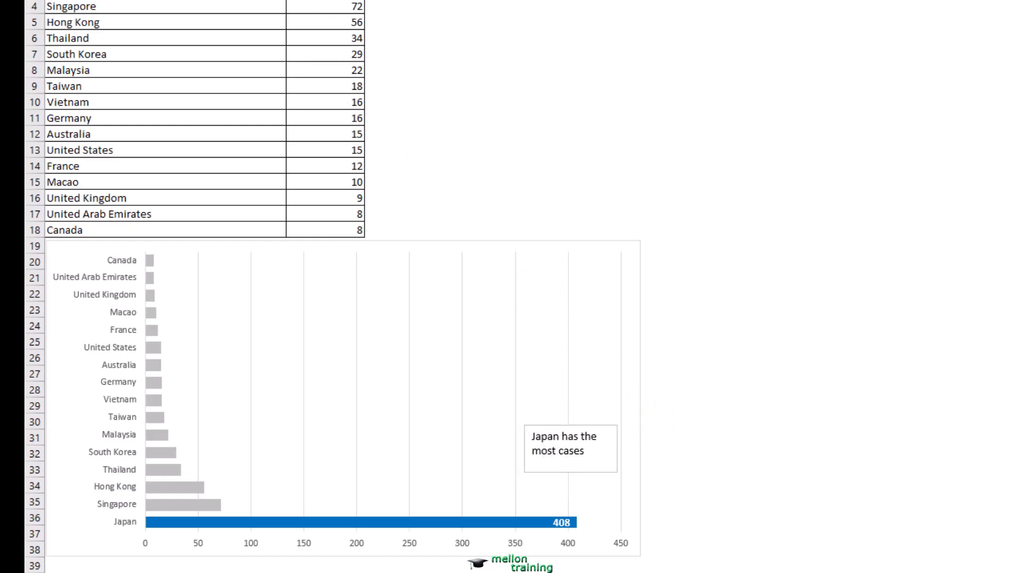
click(581, 442)
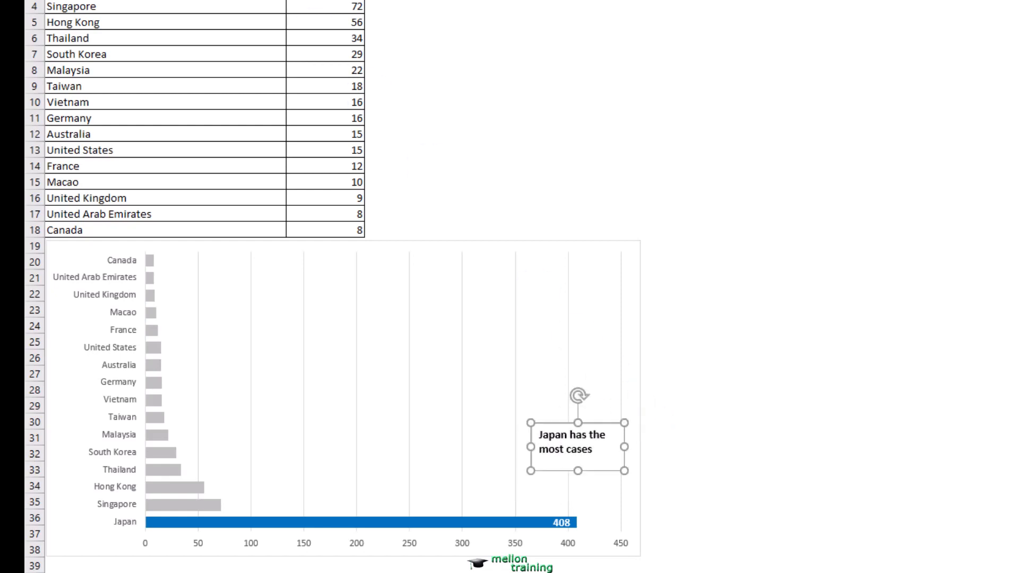
key(Escape)
click(583, 462)
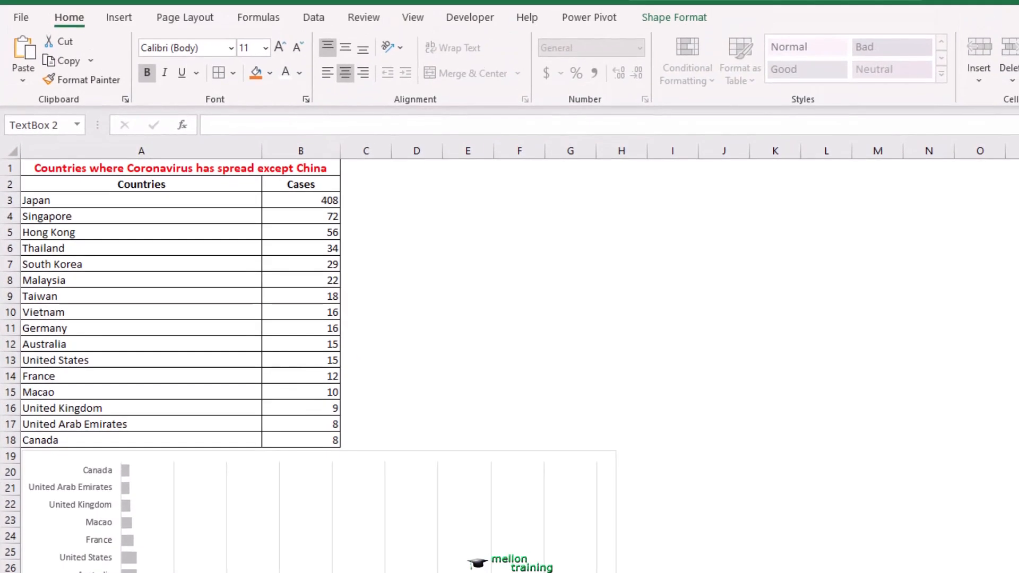
click(724, 357)
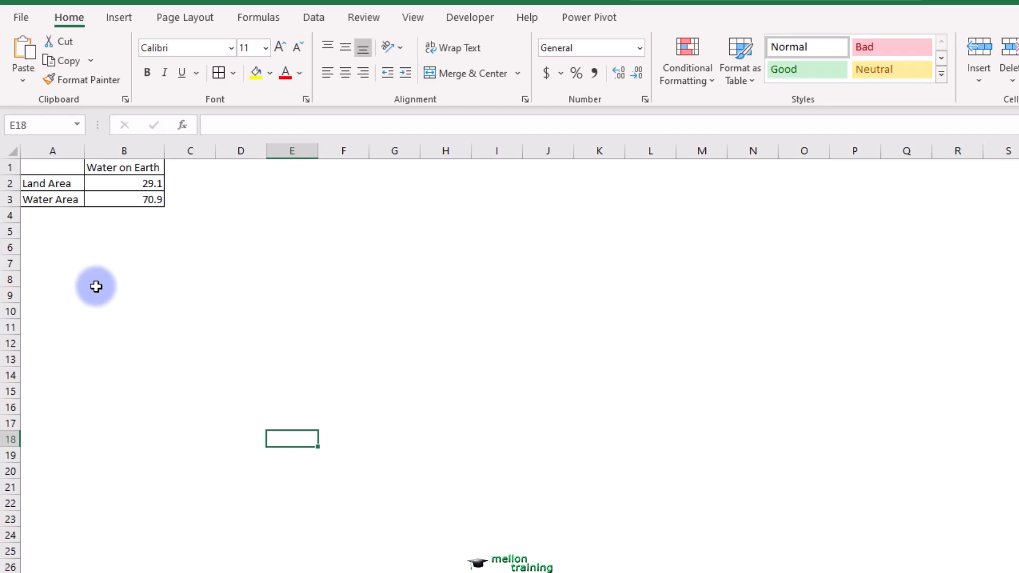
- Insert a doughnut chart from A1:B3 on the Pie or Donut sheet and place it directly below the table
drag(42, 171, 131, 201)
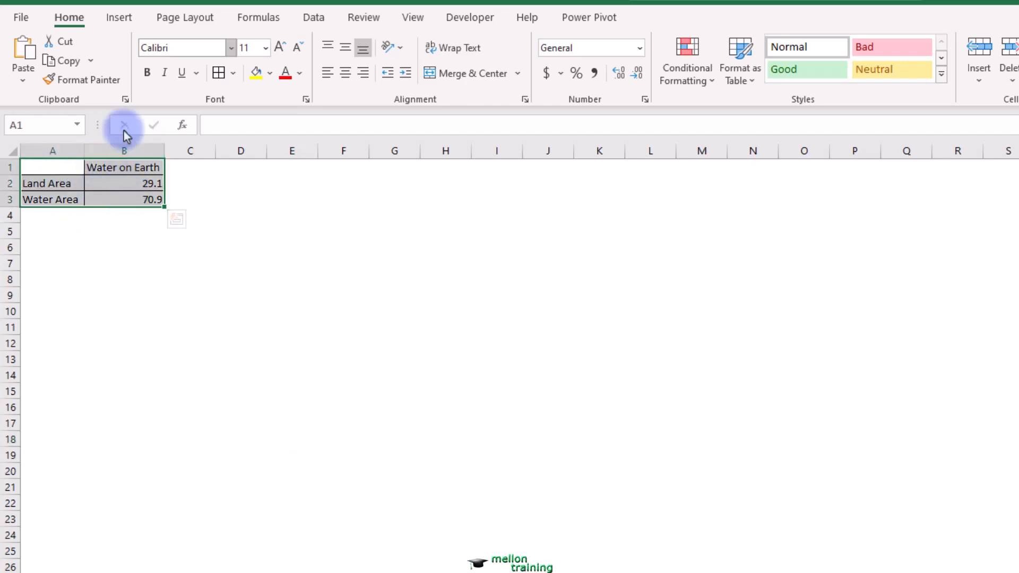
click(118, 19)
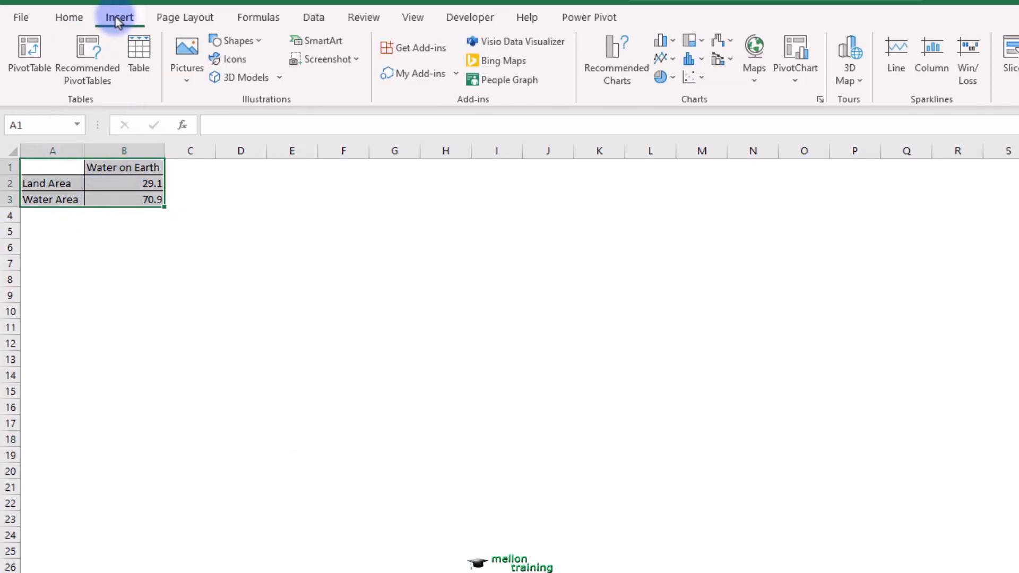
click(674, 78)
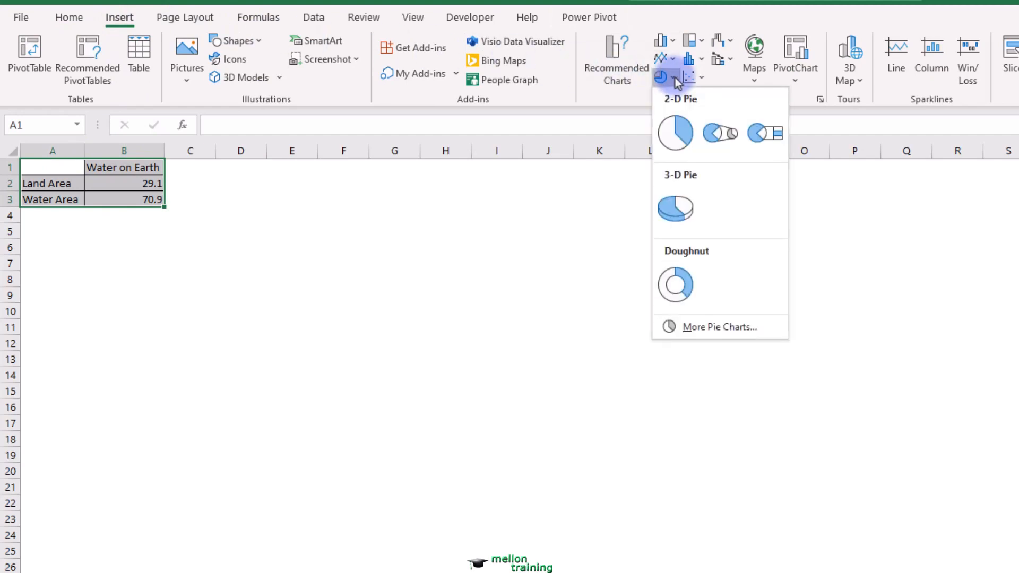
click(675, 287)
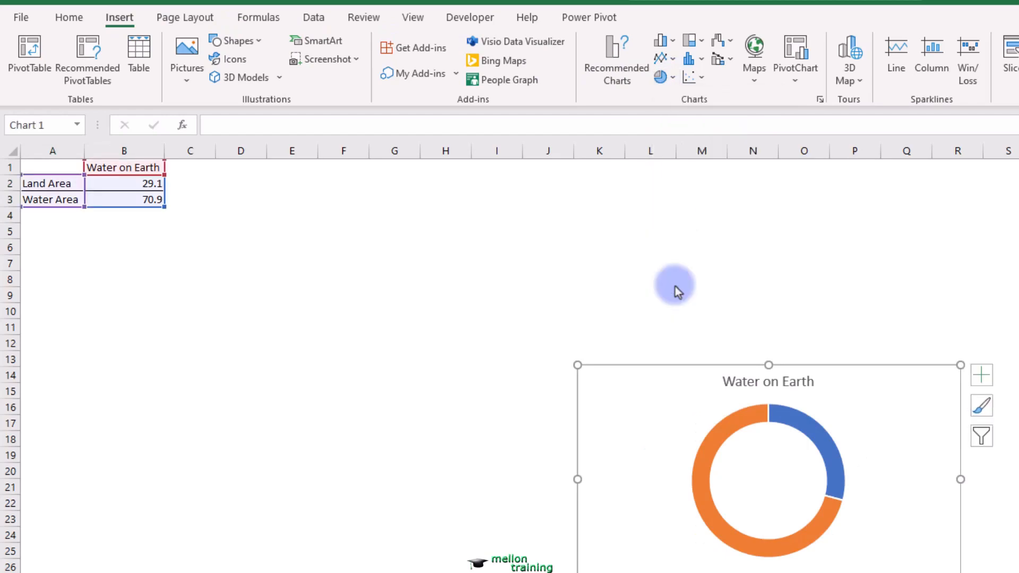
drag(664, 383, 114, 232)
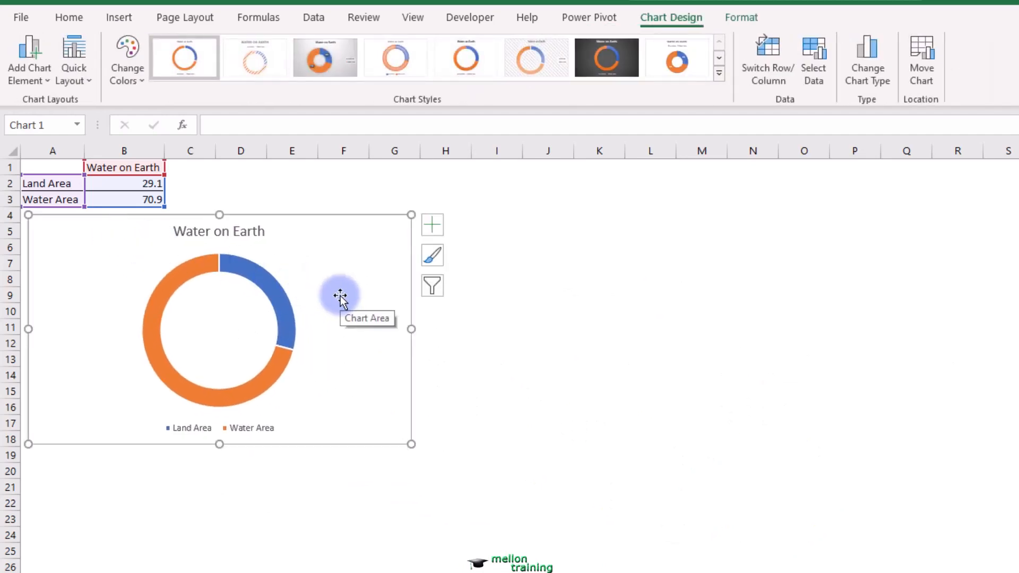
- Set the doughnut hole size of the Water on Earth series to 30%
right_click(282, 302)
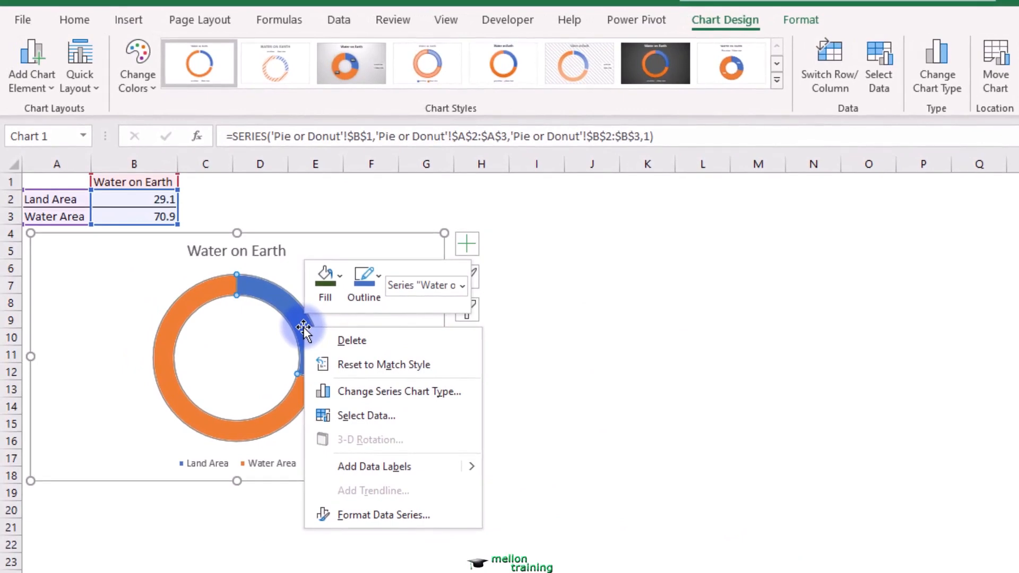
click(397, 517)
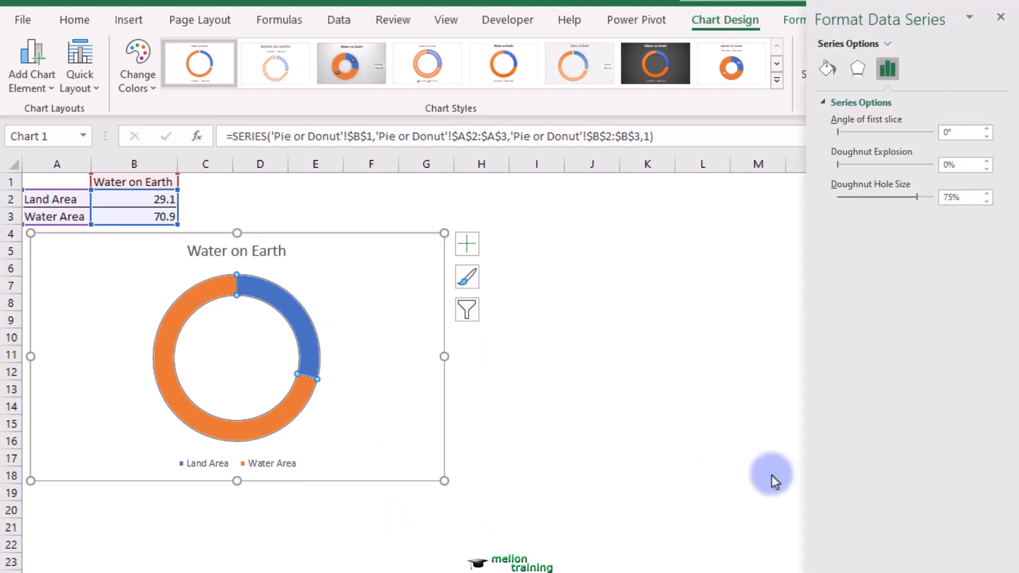
double_click(944, 199)
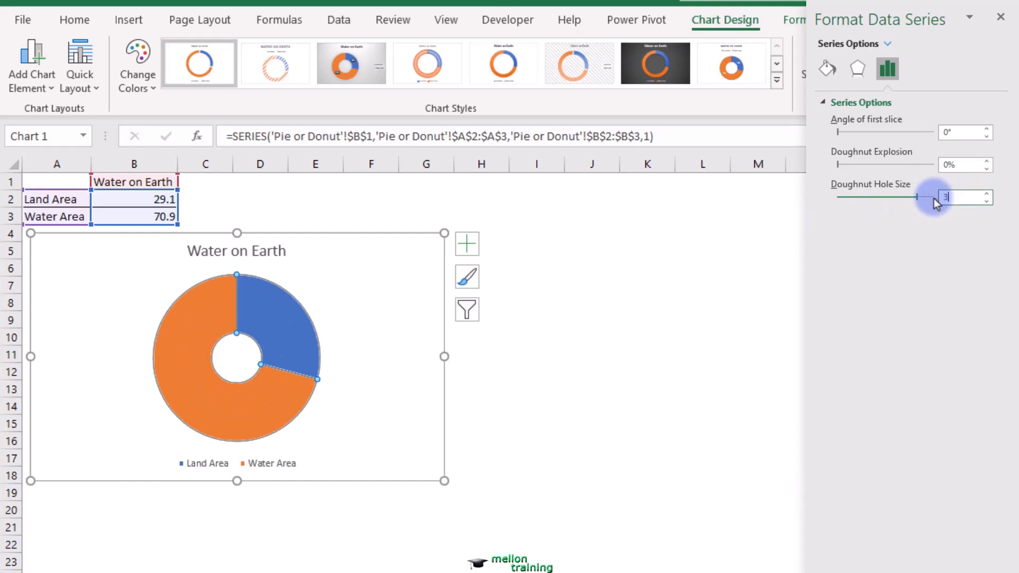
key(Return)
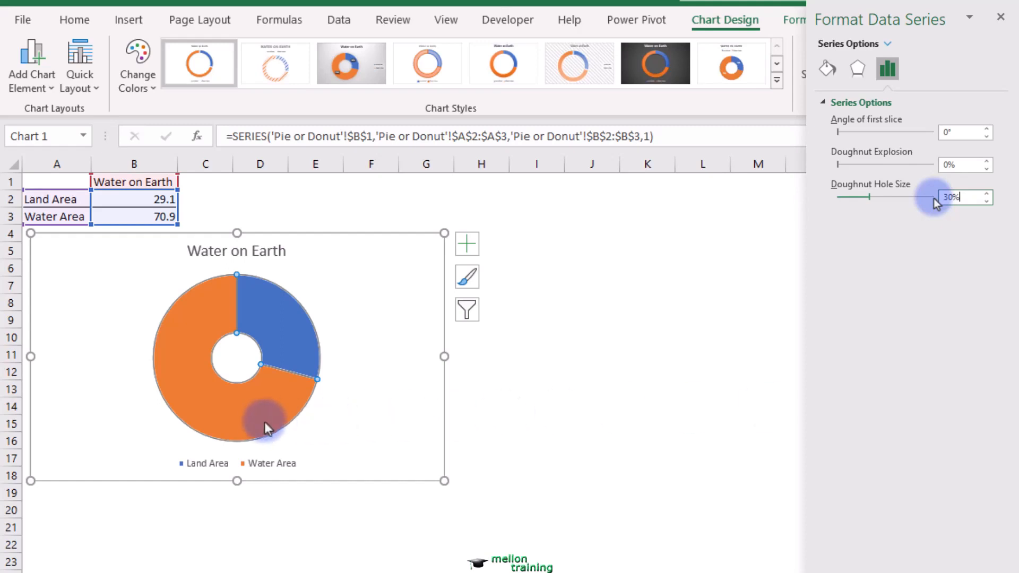
mouse_move(262, 422)
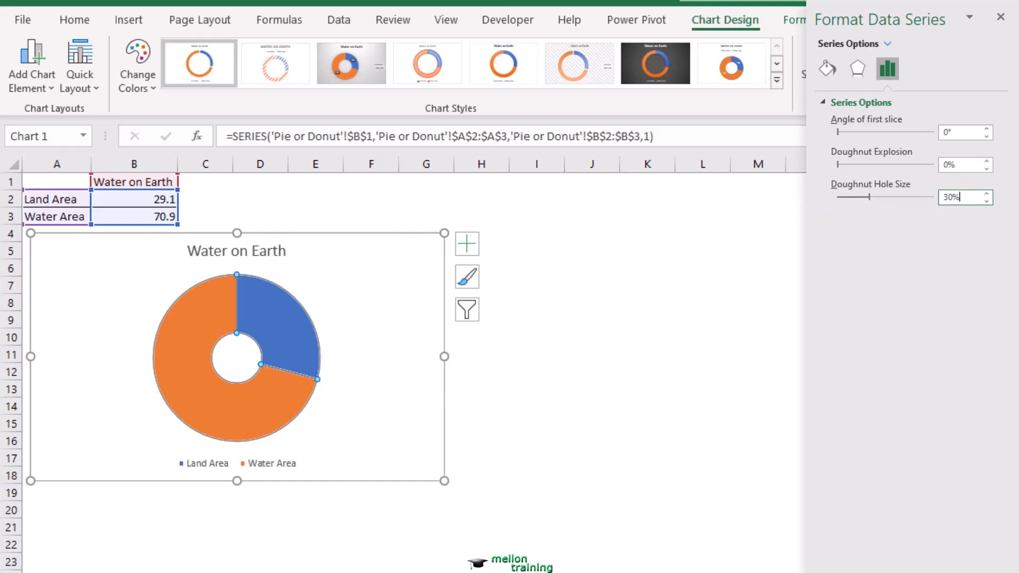
- Rotate the doughnut by setting the angle of the first slice to 220°
drag(961, 133, 938, 133)
text(22)
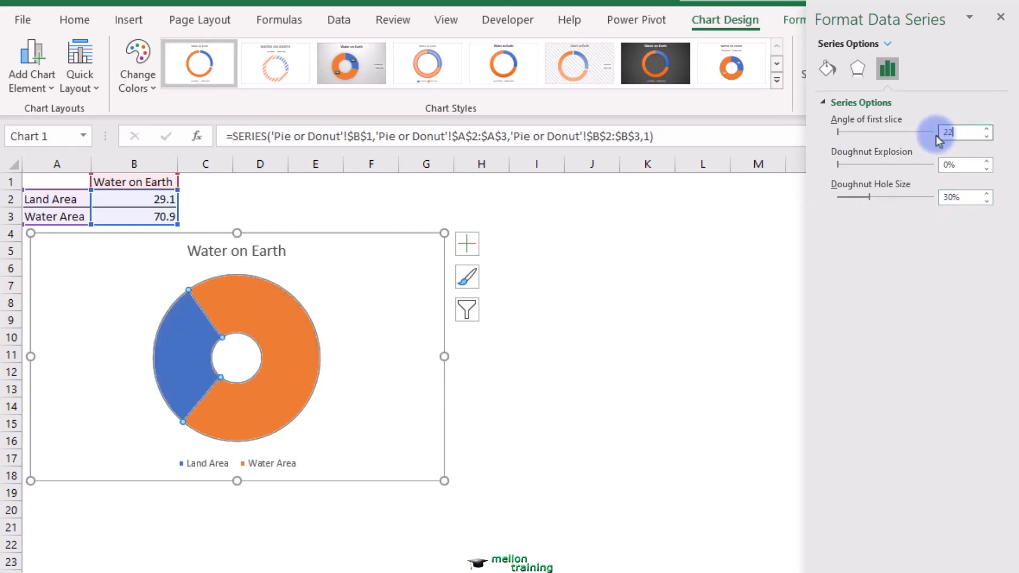
key(Return)
click(937, 136)
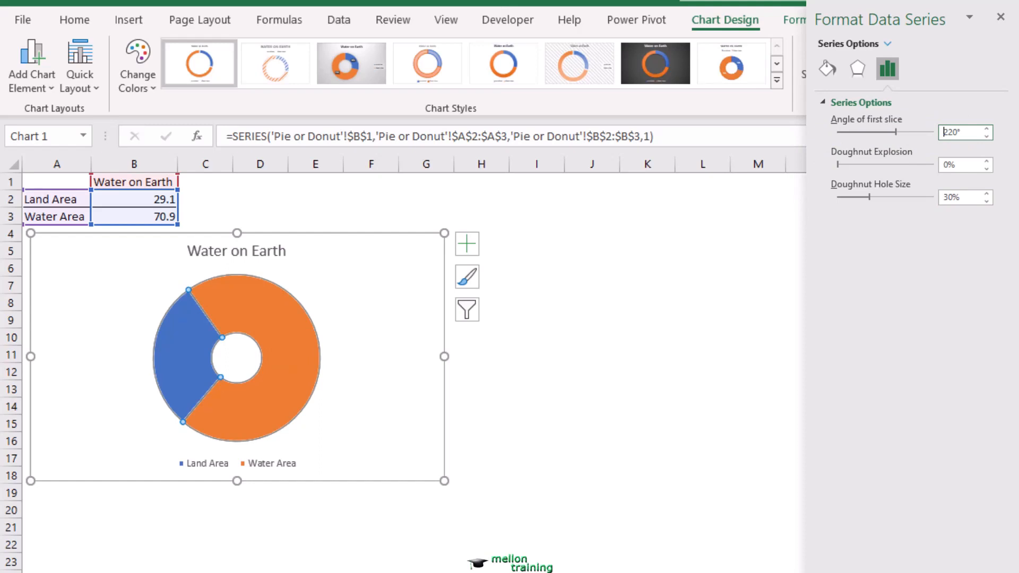
click(655, 301)
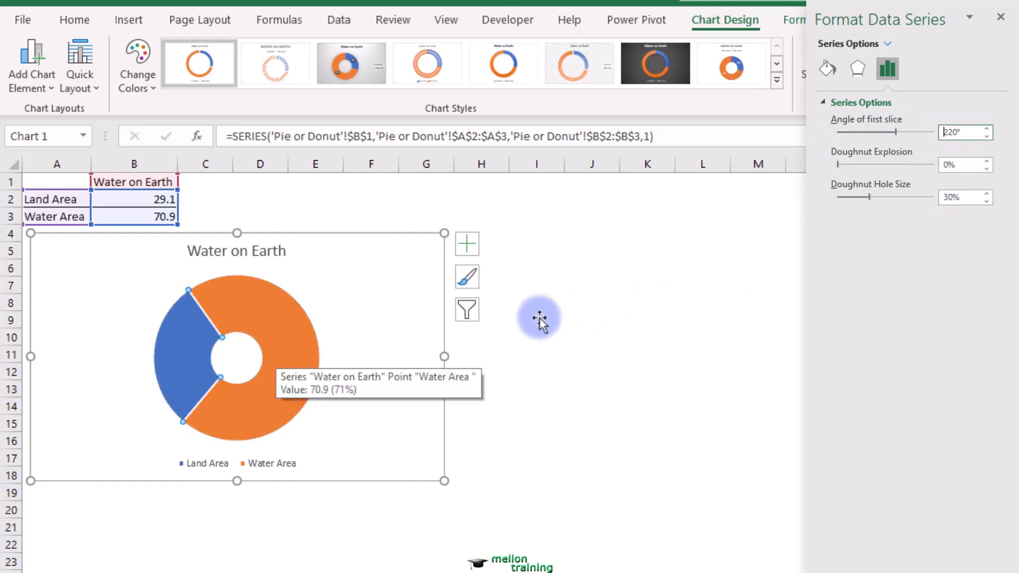
- Fill only the Land Area slice of the doughnut with light gray
click(192, 364)
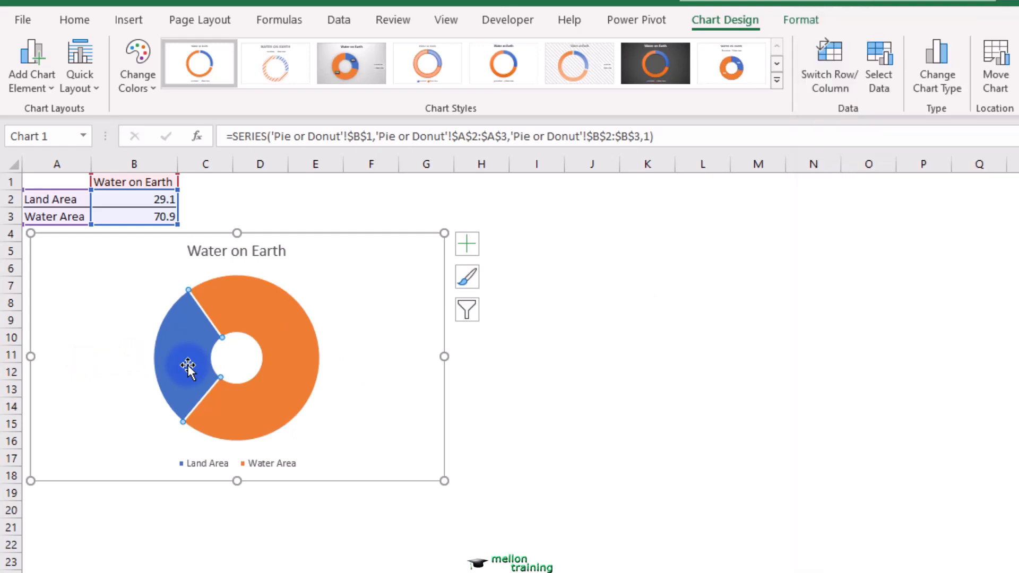
click(74, 19)
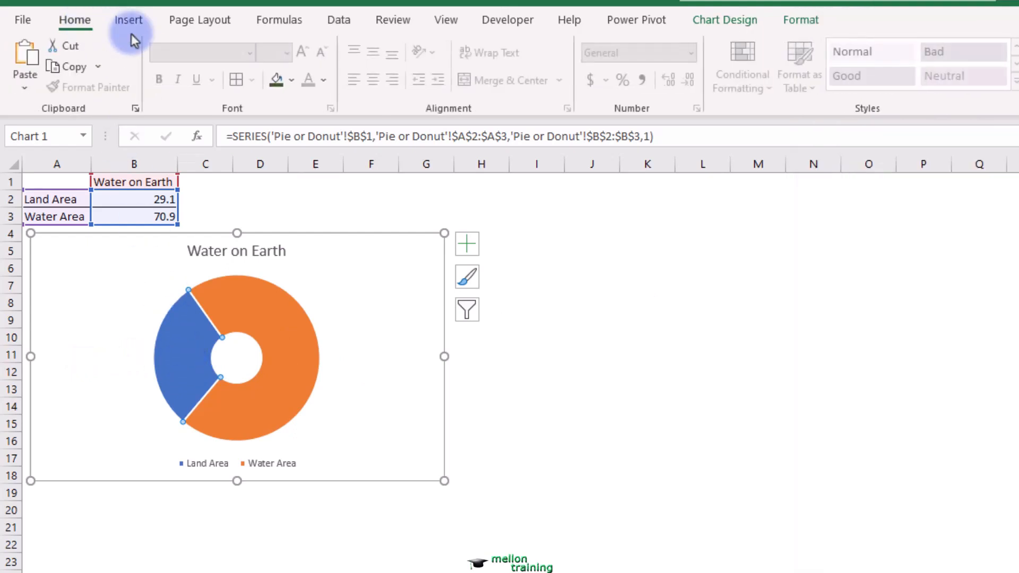
click(293, 81)
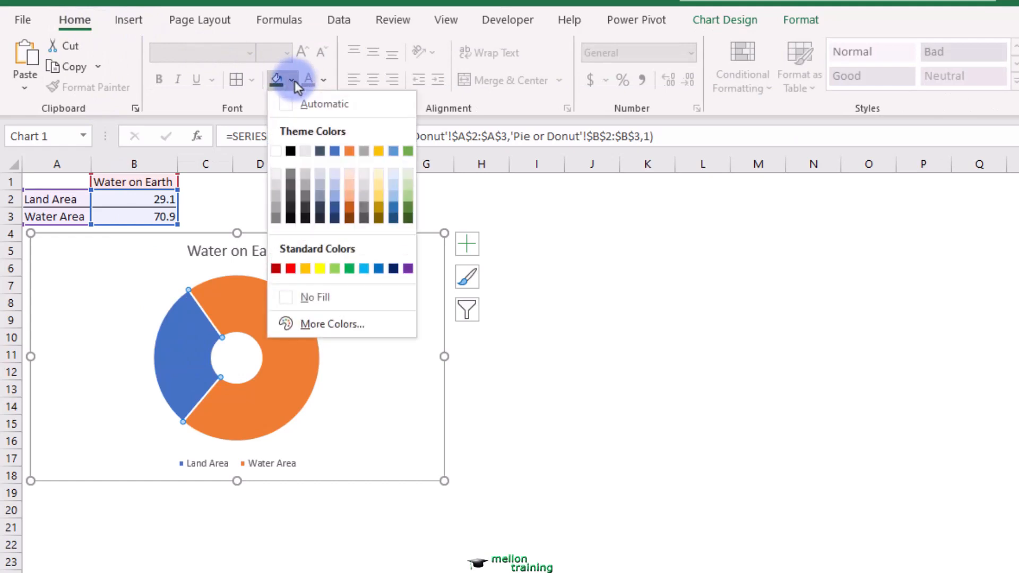
click(275, 199)
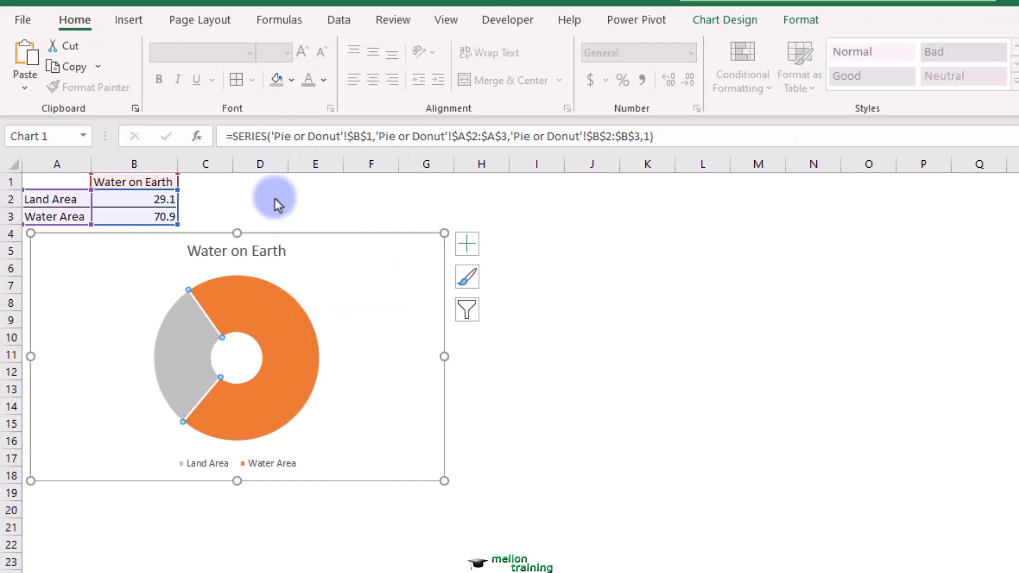
- Fill only the Water Area slice of the doughnut with standard blue and delete the chart's legend
click(292, 343)
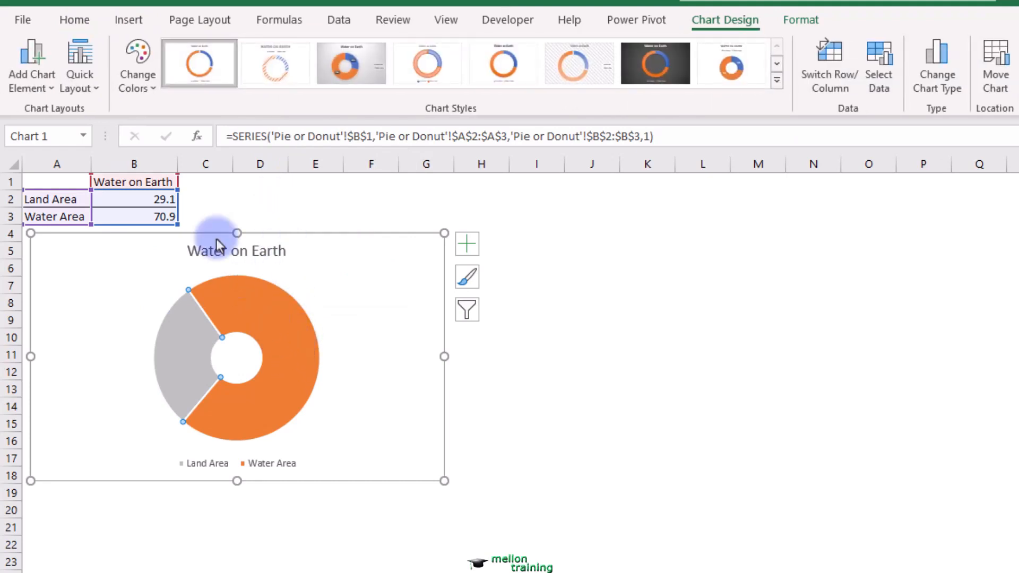
click(80, 23)
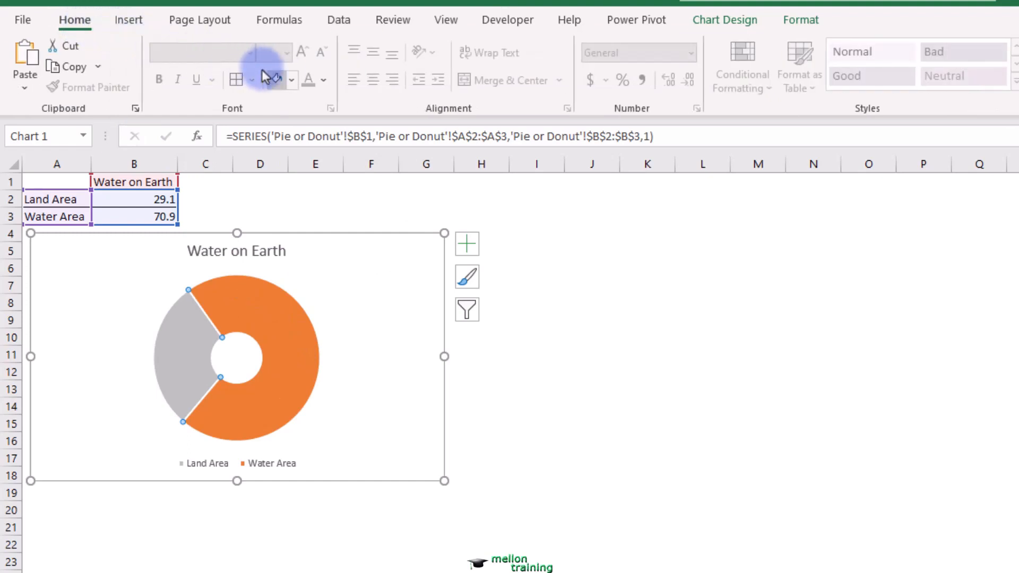
click(294, 80)
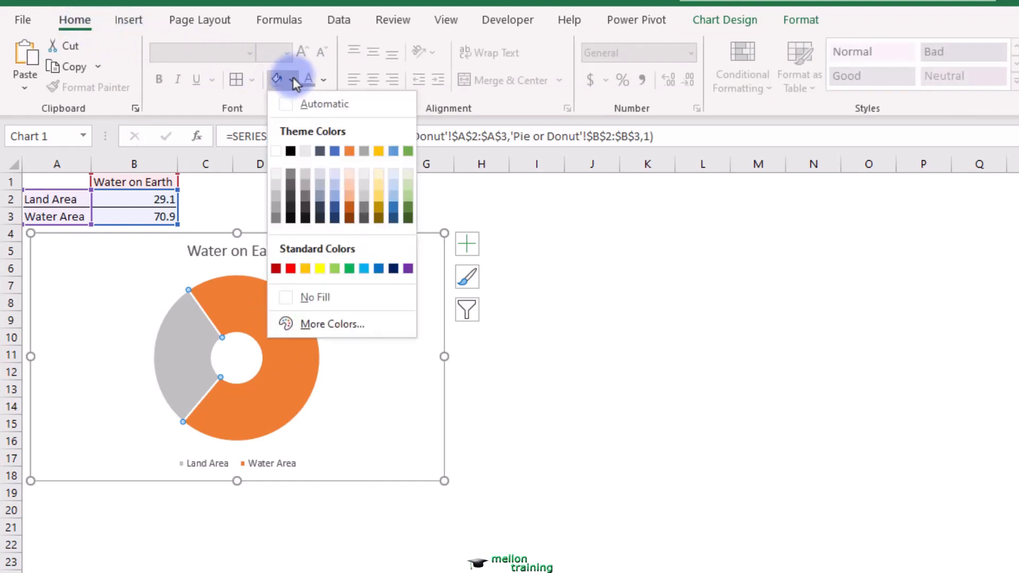
click(381, 269)
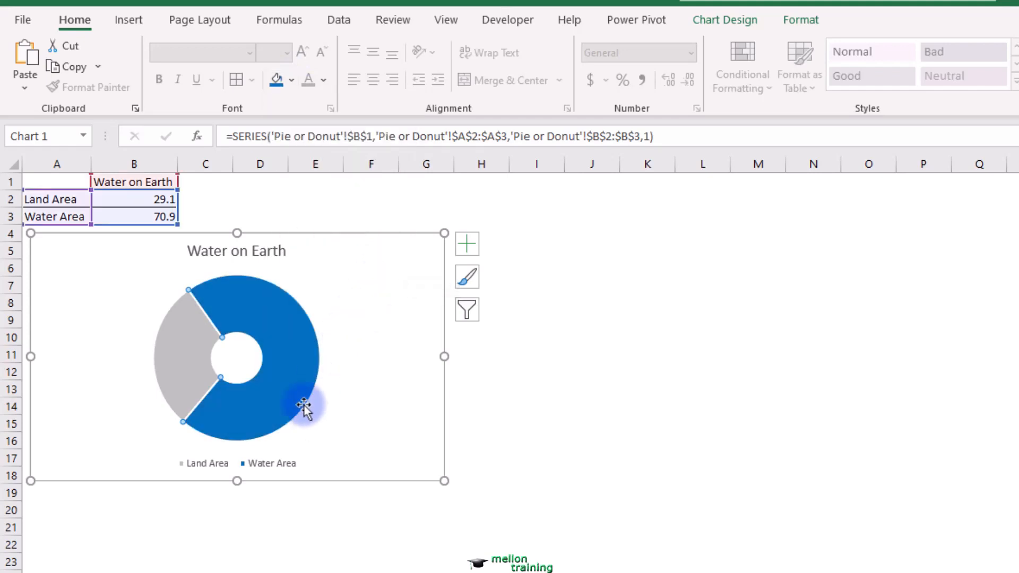
click(267, 466)
key(Delete)
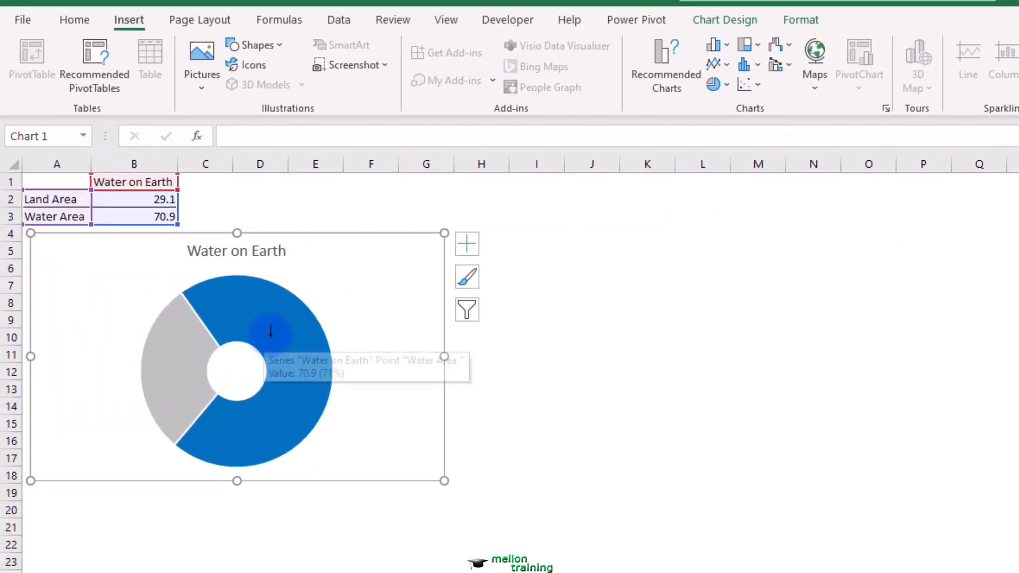
- Add a text box on the doughnut's blue slice reading "70,9%" with "Water Area on Earth" on a new line
drag(270, 335, 321, 389)
text(70)
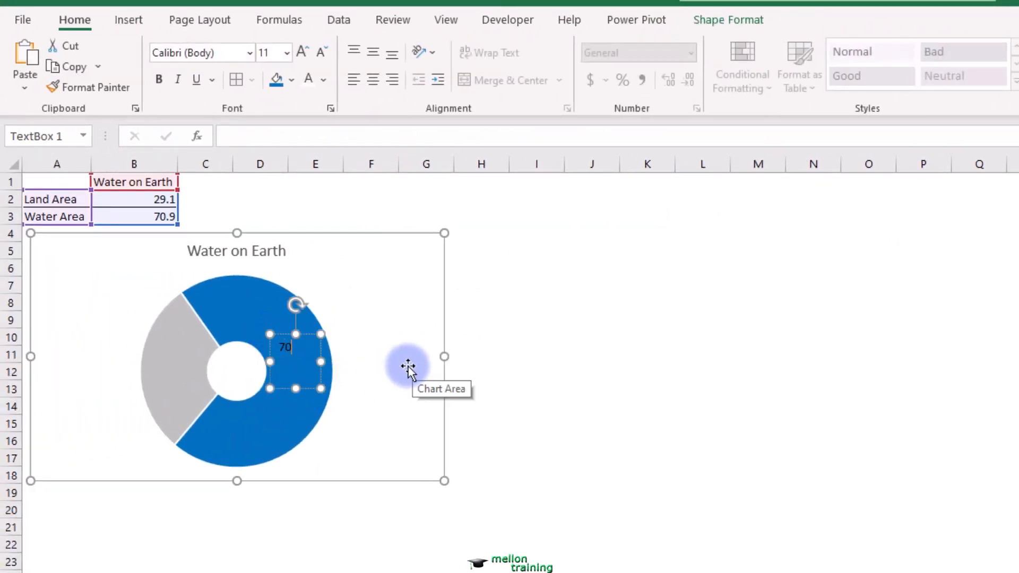
text(,9%)
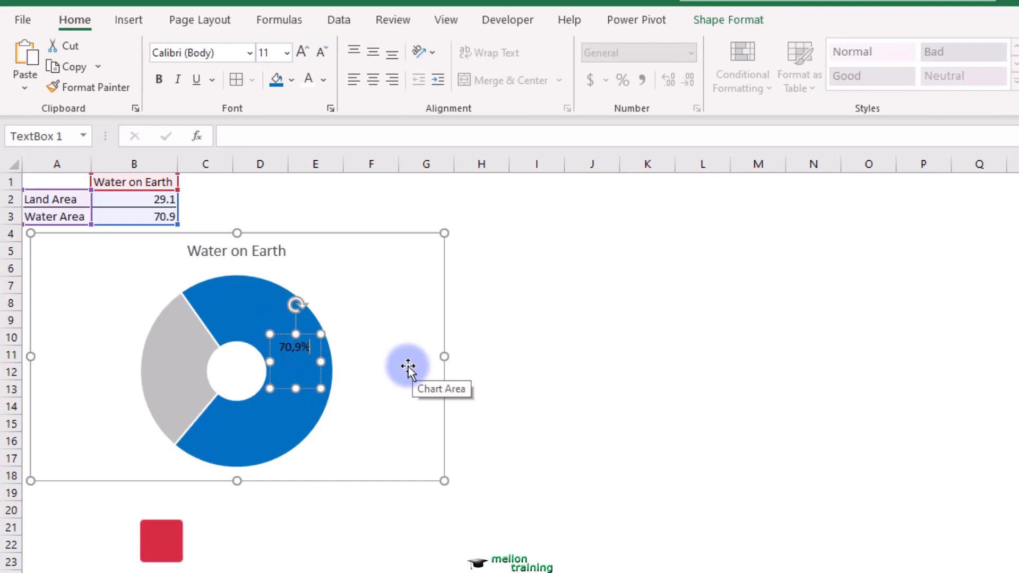
key(Return)
text(Wa)
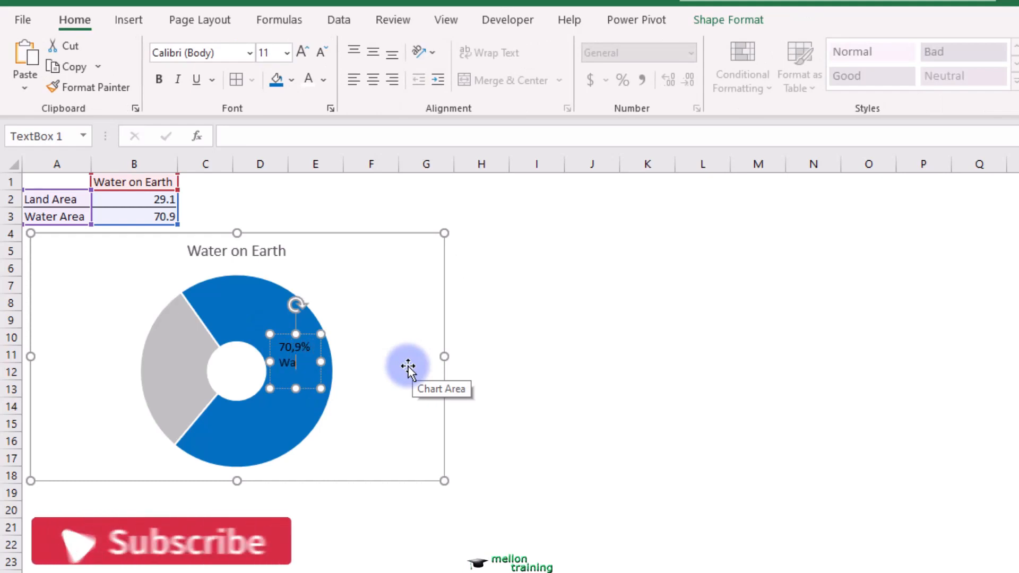
text(ter Ar)
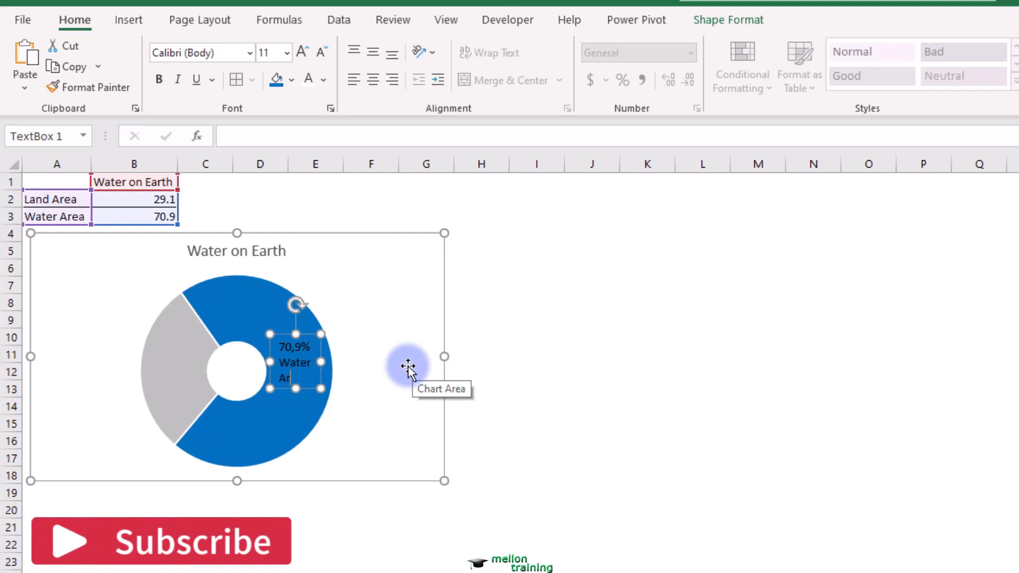
text(ea on Earth)
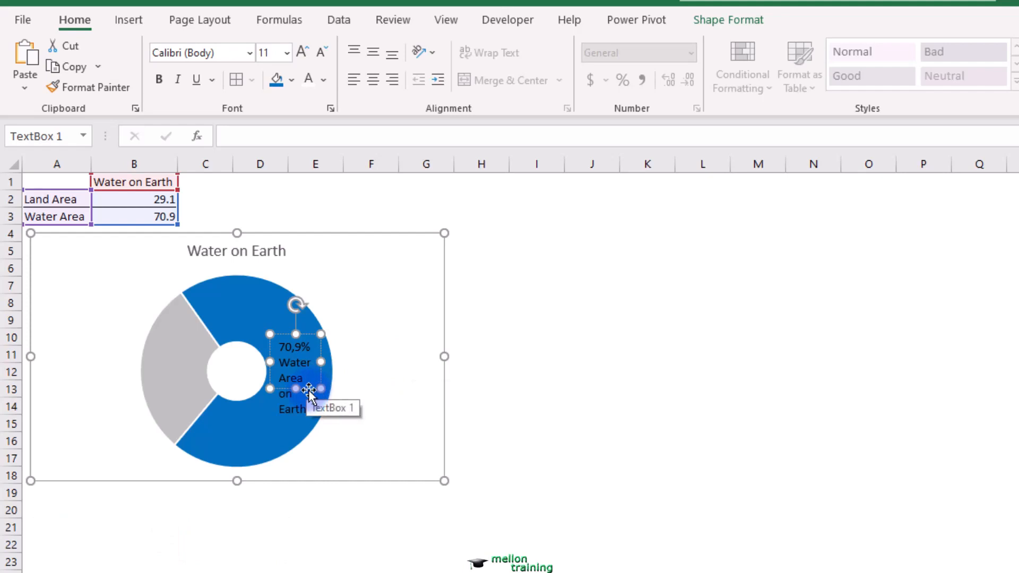
- Format all the text in the doughnut's text box as bold, white and centered
key(ctrl+a)
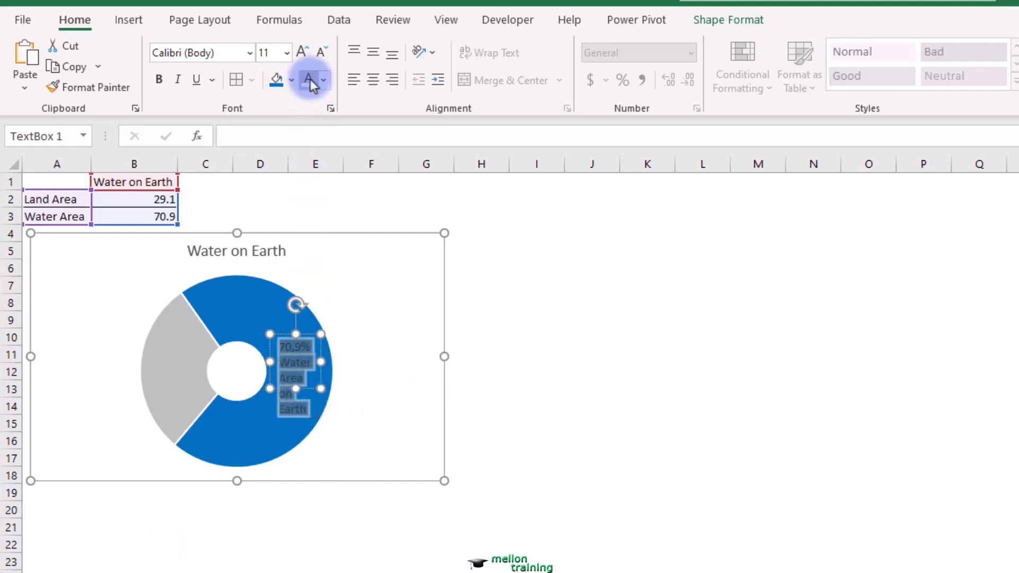
click(159, 79)
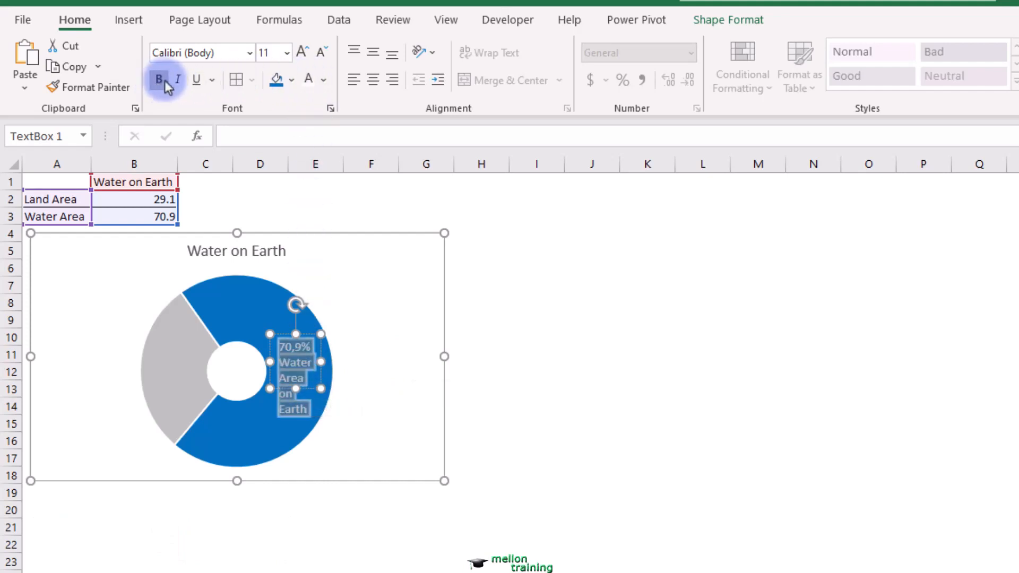
click(373, 79)
click(524, 371)
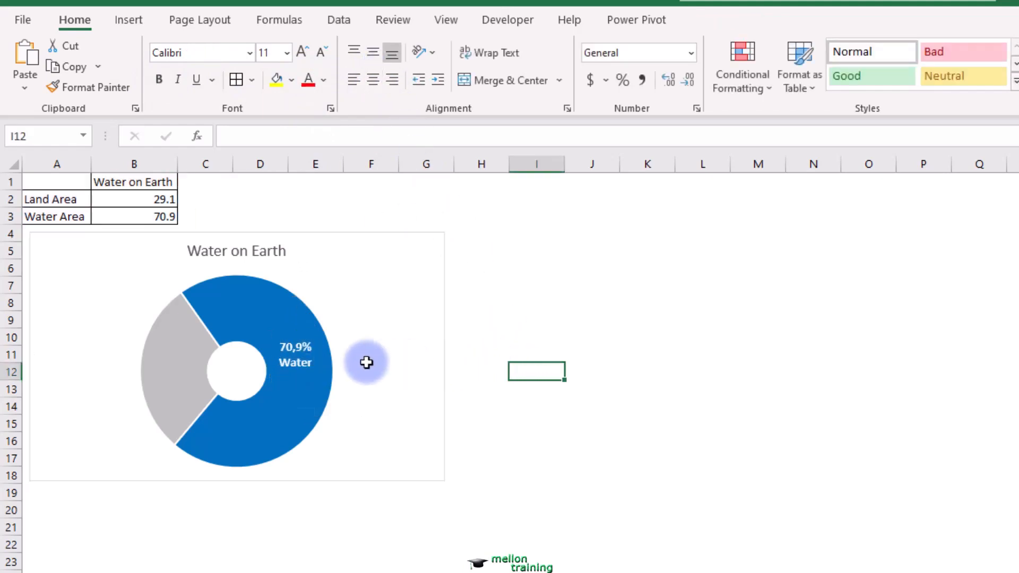
- Stretch the doughnut's text box downward and upward so the whole label fits inside the blue slice
click(299, 361)
drag(296, 392, 293, 432)
drag(295, 335, 298, 317)
click(544, 359)
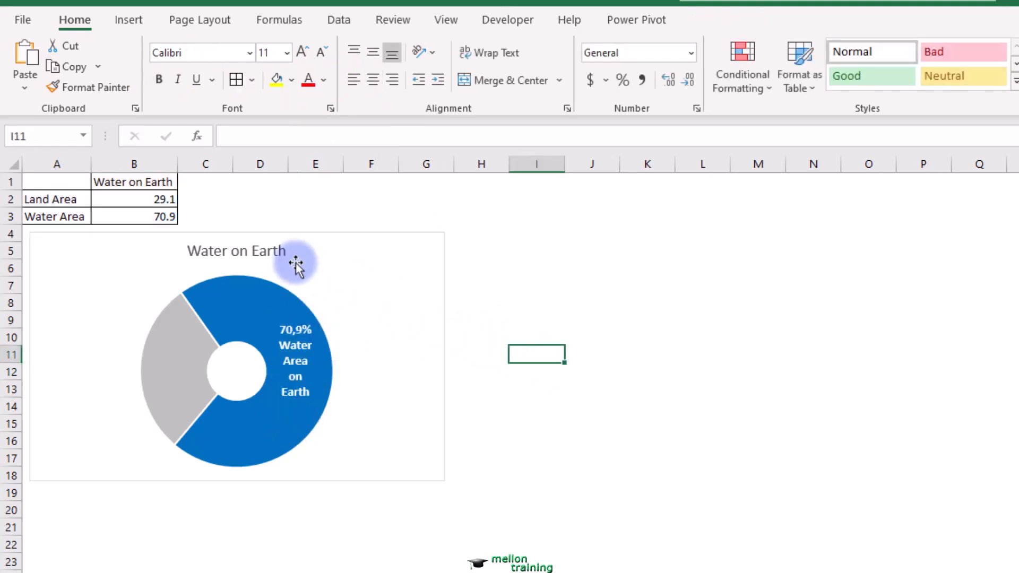
- Delete the Water on Earth title from the doughnut chart
click(263, 250)
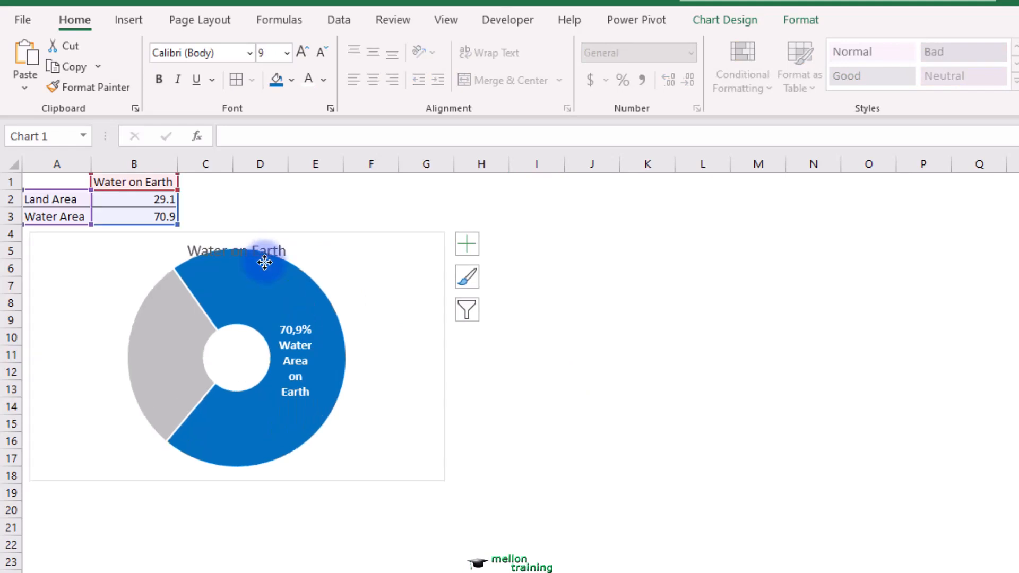
key(Delete)
click(675, 314)
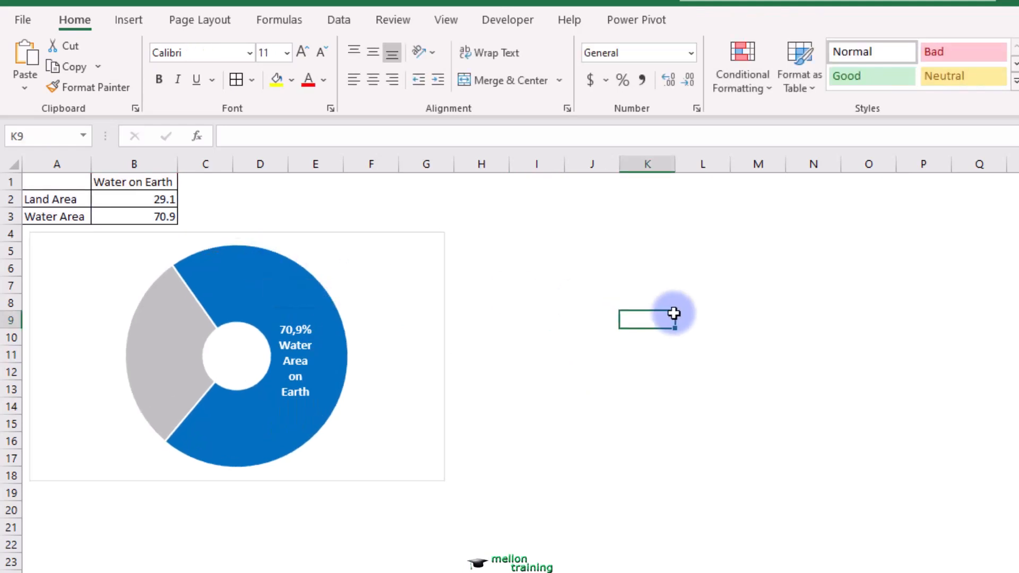
- Remove the outline around the doughnut's chart area
click(395, 293)
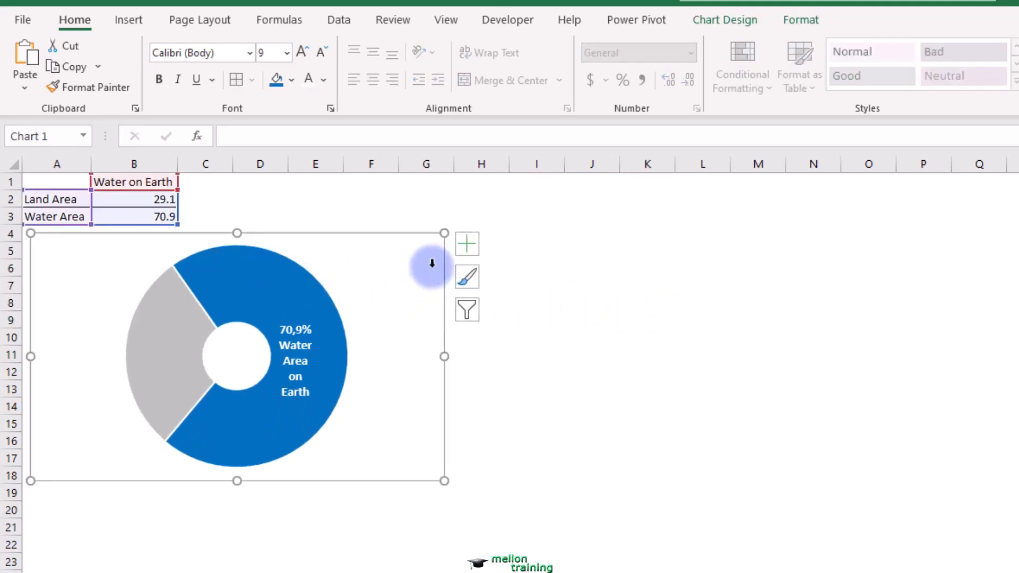
click(793, 21)
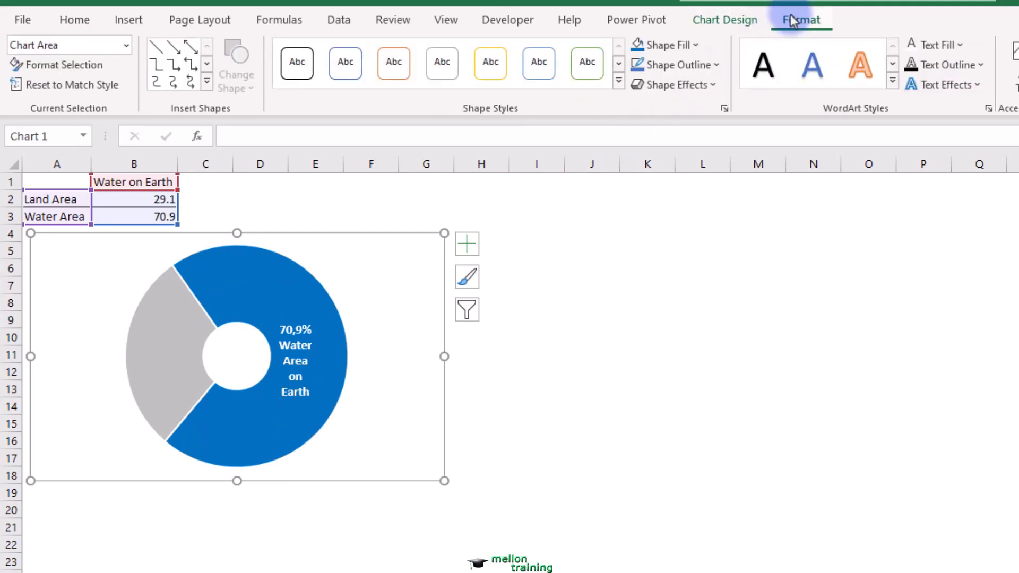
click(717, 63)
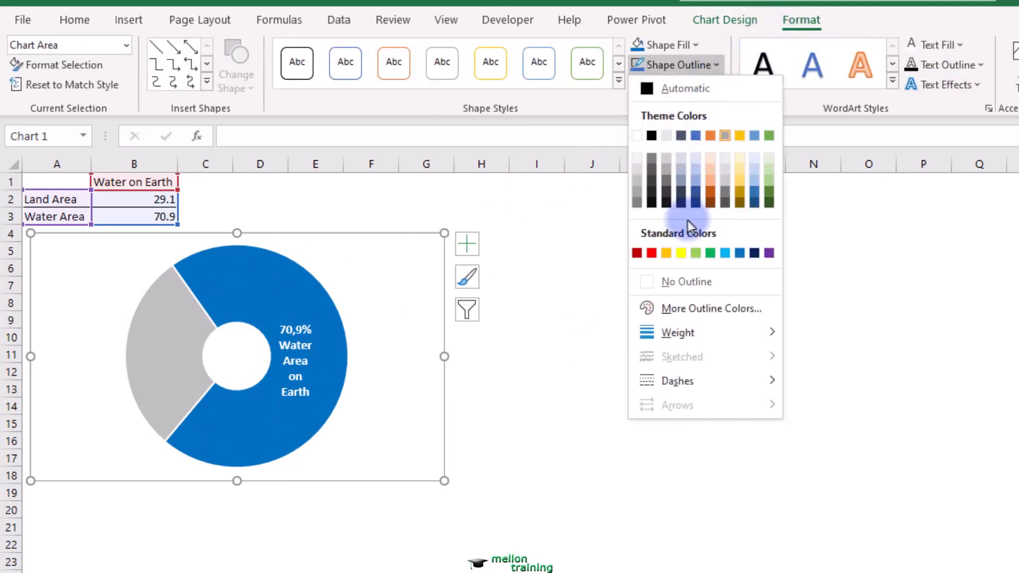
click(677, 282)
click(552, 371)
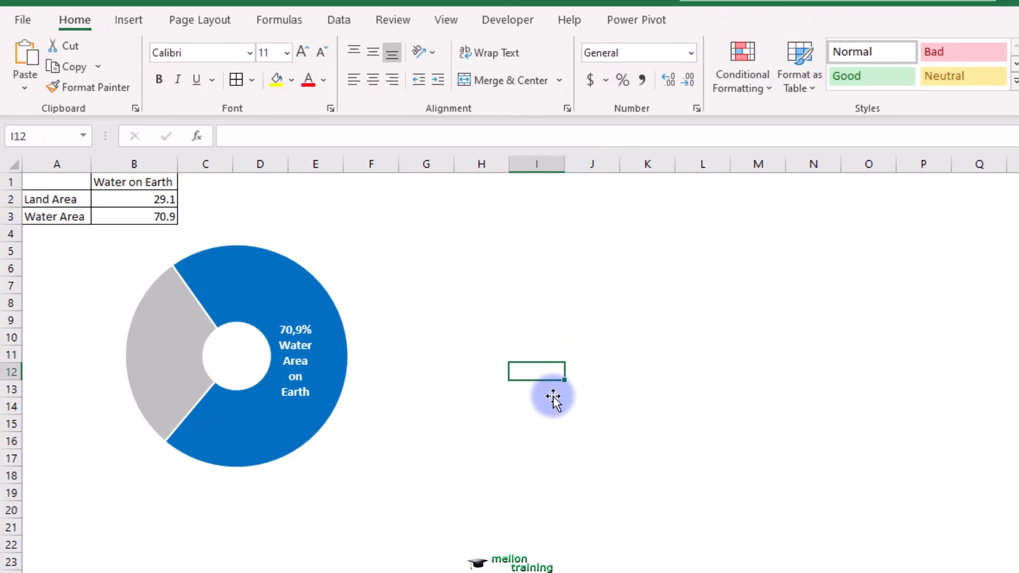
- Insert a 2-D pie chart from A1:B3 and place it directly below the doughnut
drag(57, 180, 142, 212)
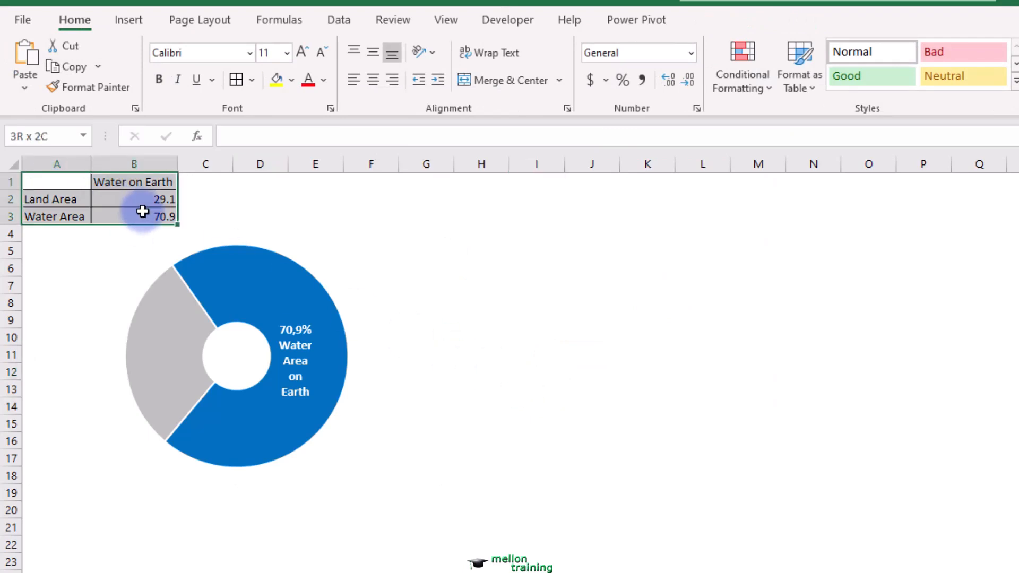
click(127, 22)
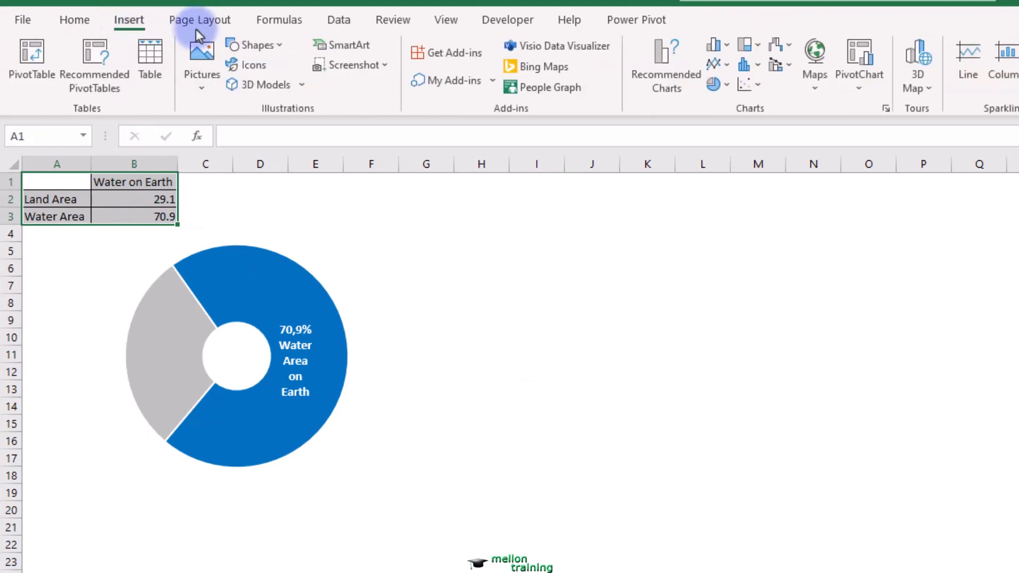
click(717, 84)
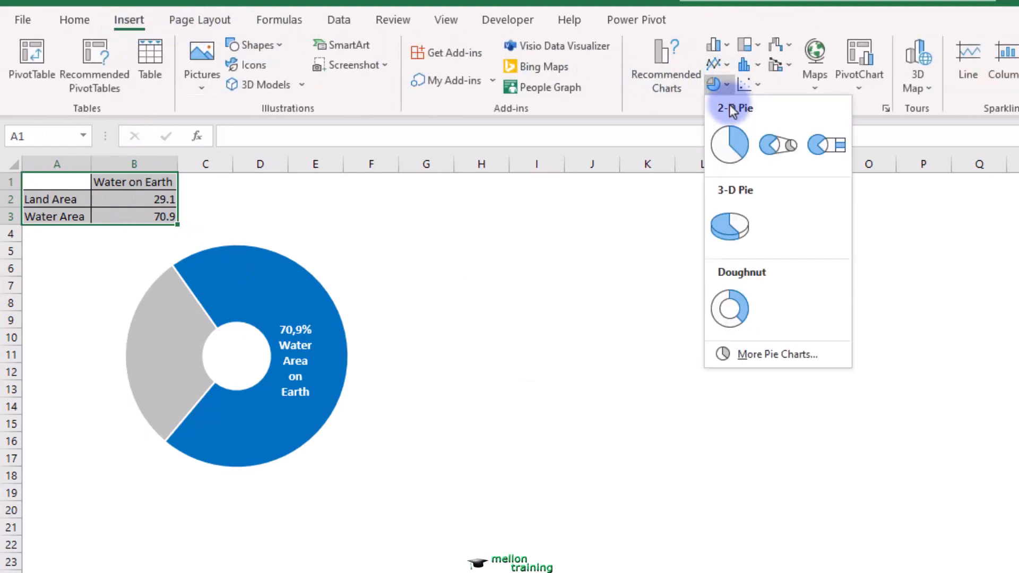
click(734, 146)
drag(831, 391, 285, 388)
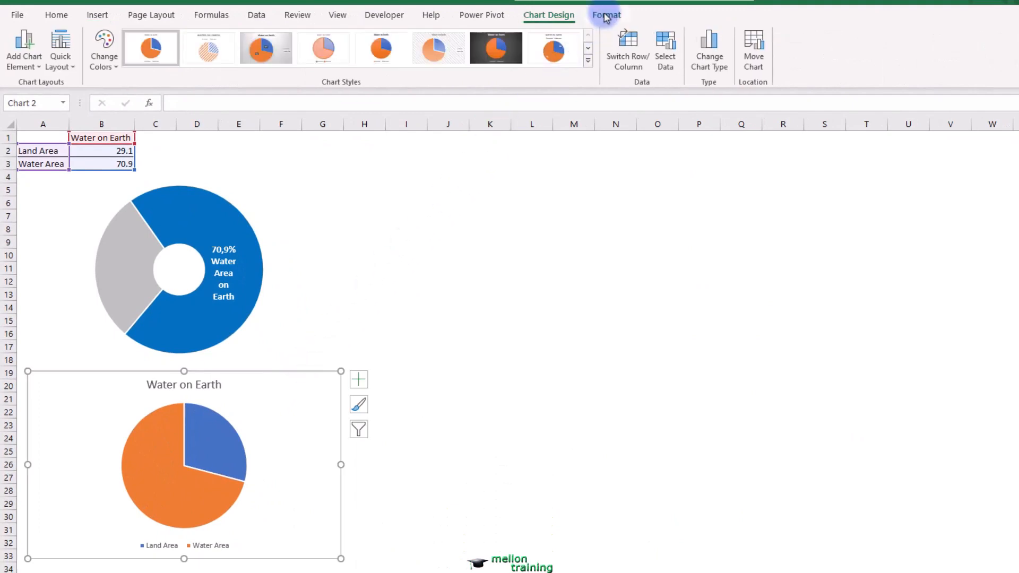
- Remove the outline around the pie chart's chart area
click(607, 16)
click(531, 49)
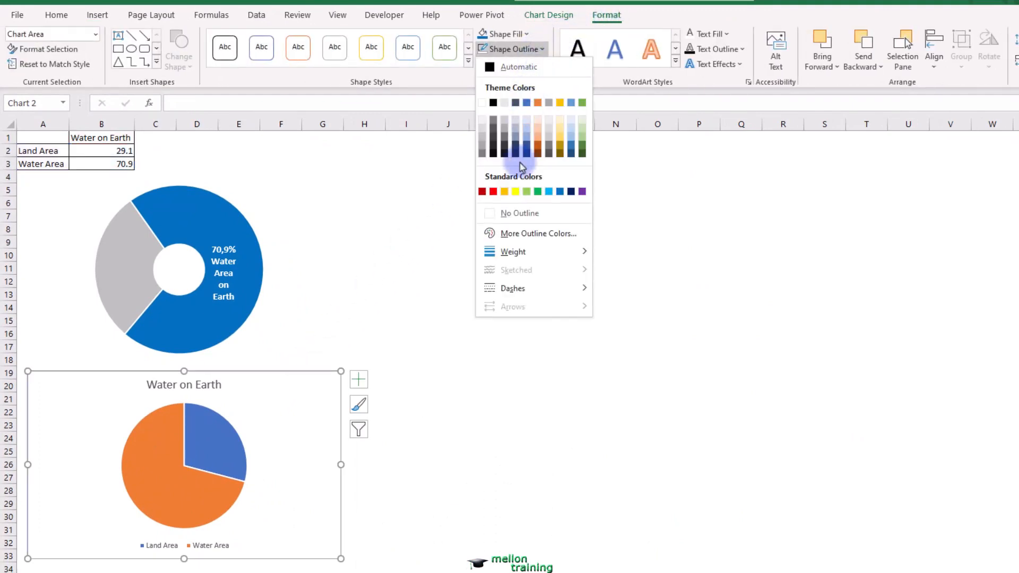
click(505, 213)
click(458, 406)
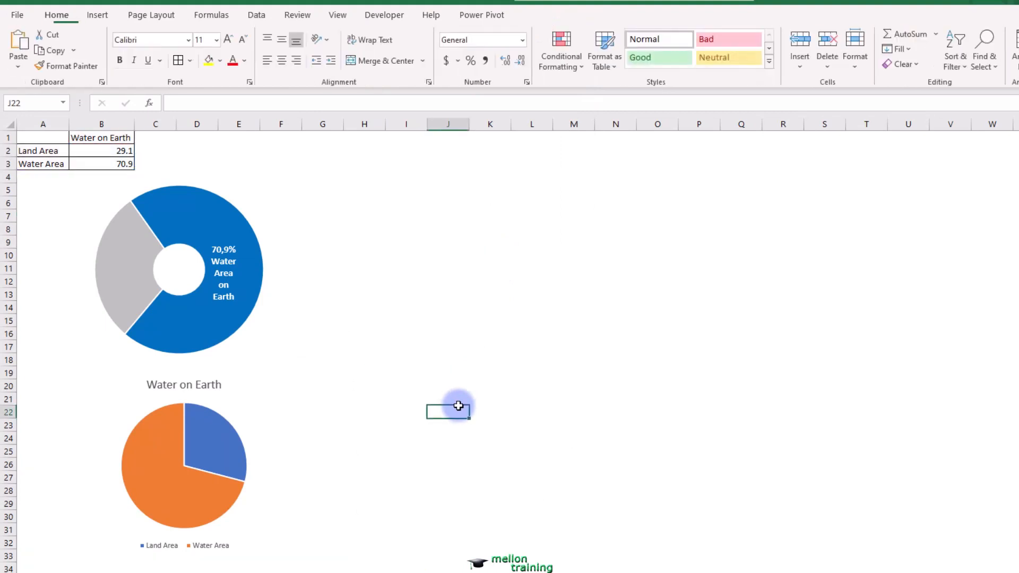
- Delete the title and the legend from the pie chart
click(203, 387)
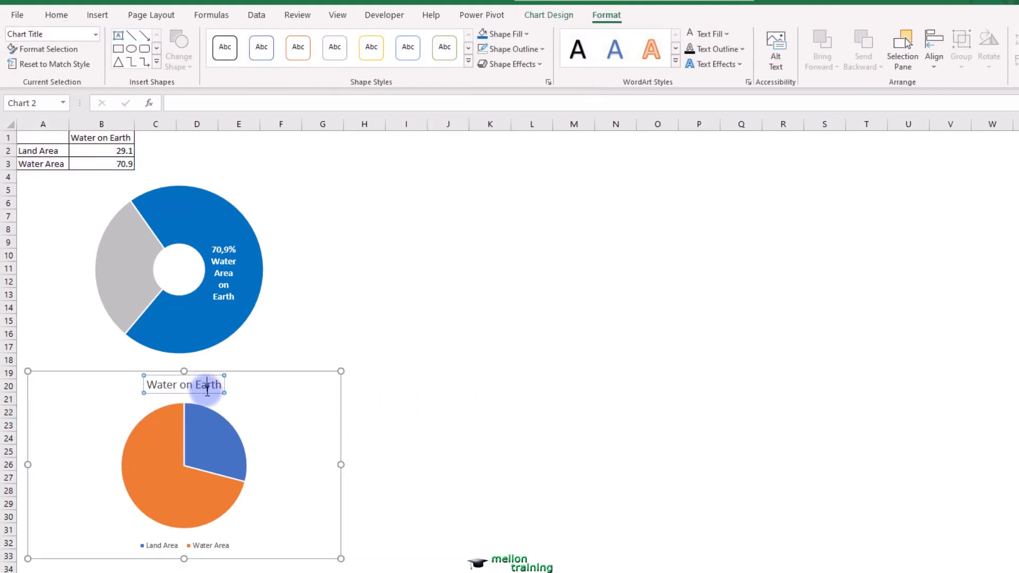
key(Delete)
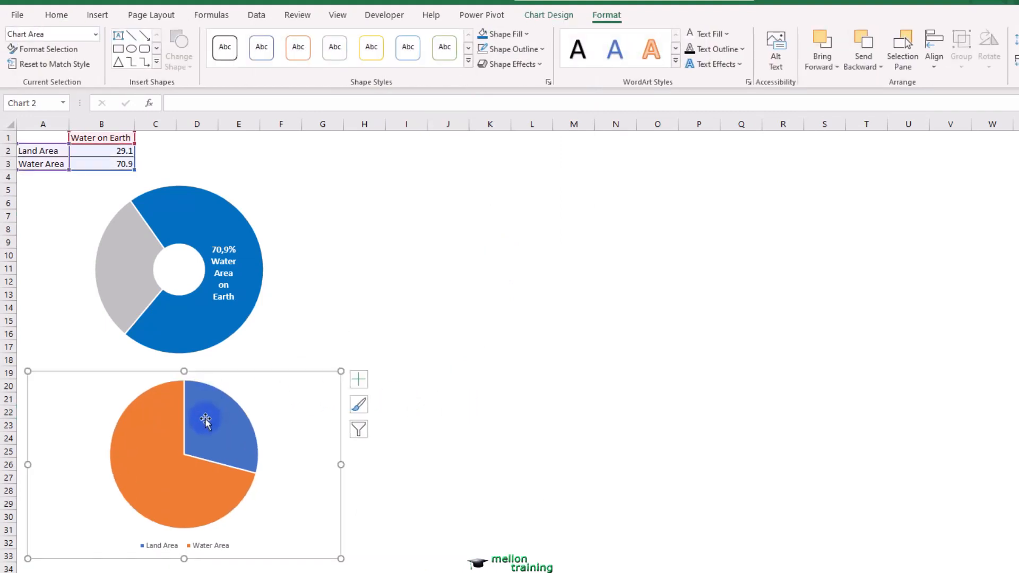
click(208, 546)
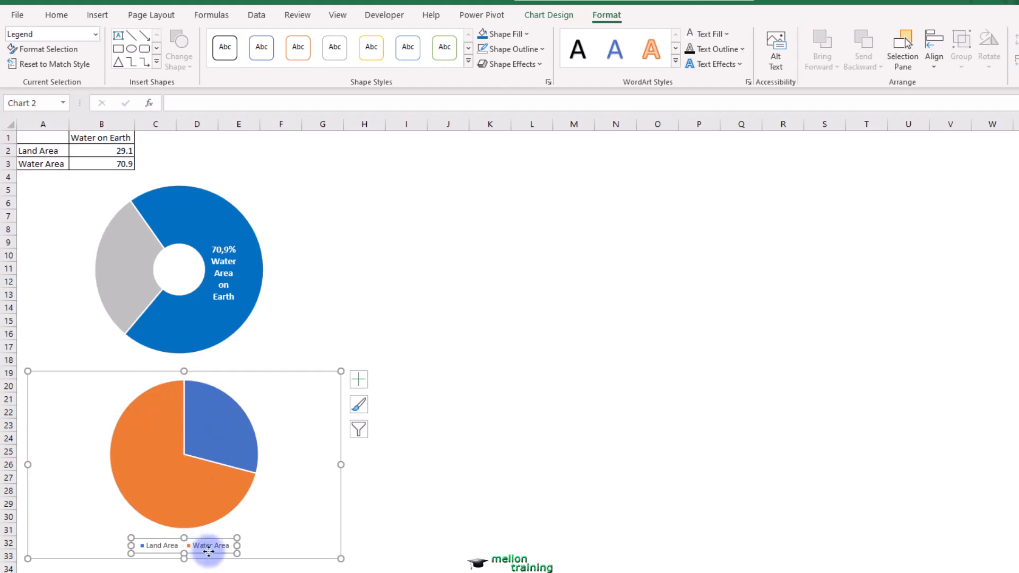
key(Delete)
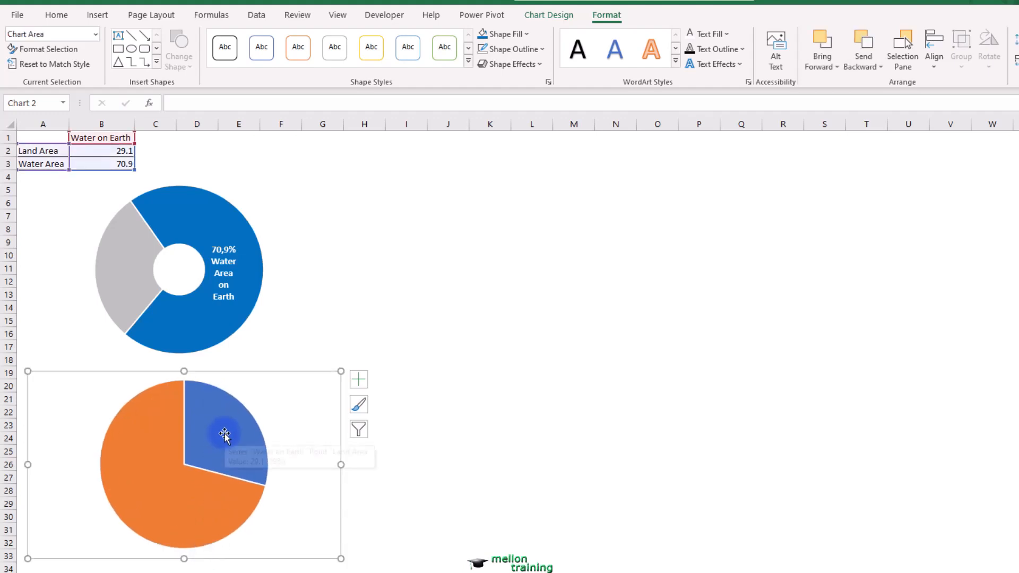
- Rotate the pie chart by setting the angle of its first slice to 220°
click(225, 435)
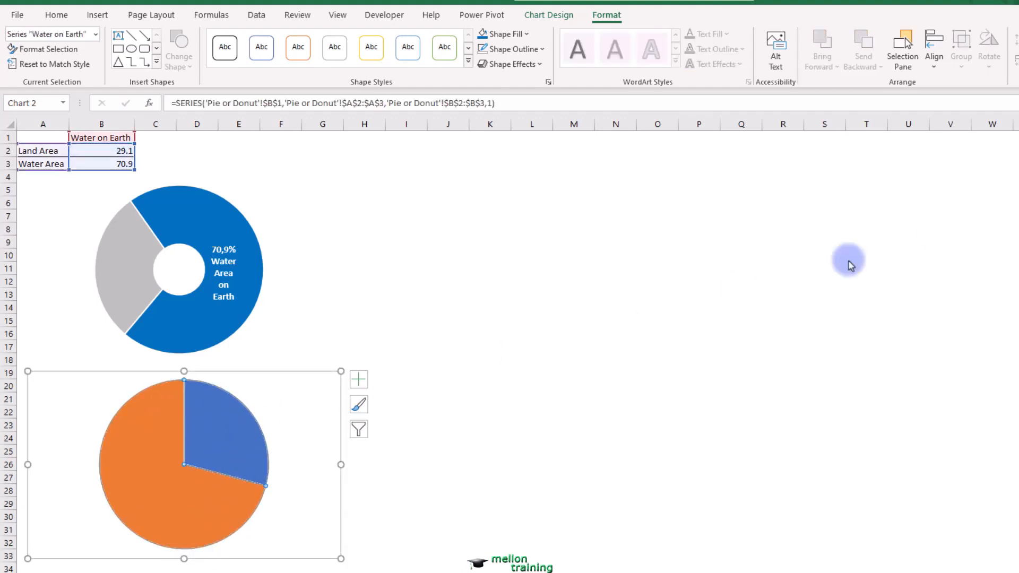
key(ctrl+1)
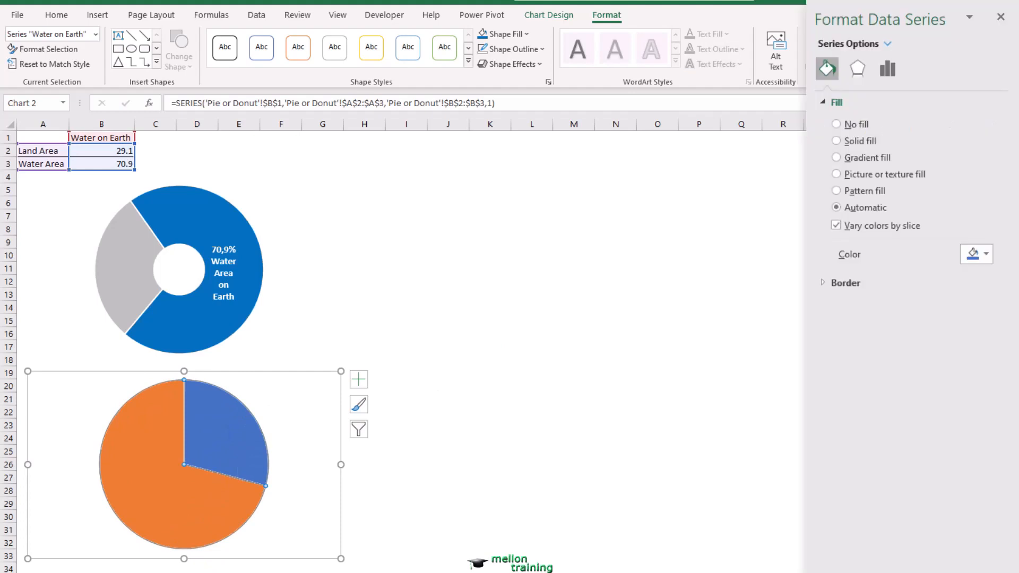
click(887, 69)
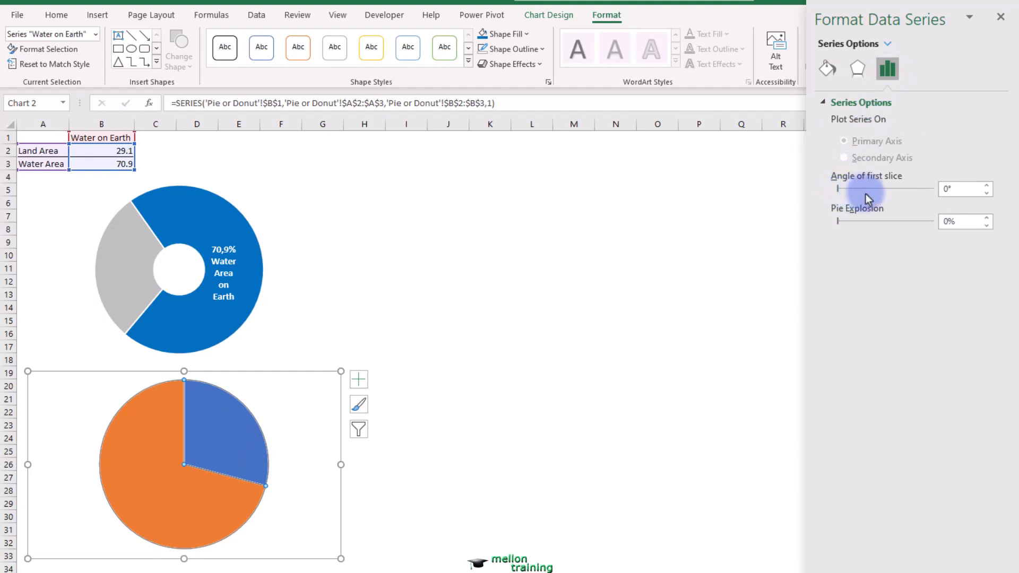
drag(962, 188, 918, 187)
text(220220)
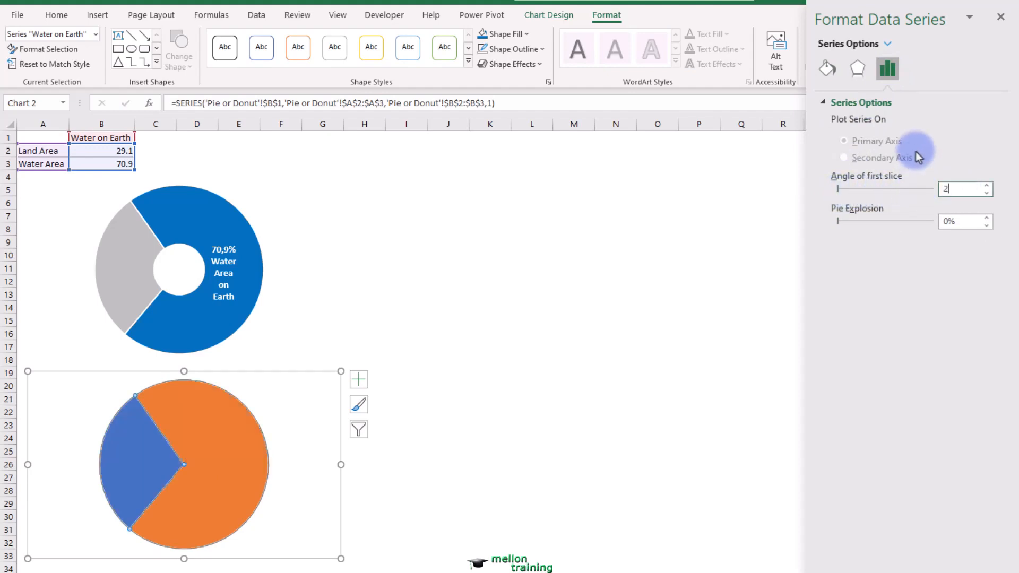
key(Return)
- Recolor the pie chart's Water Area slice blue and its Land Area slice light gray to match the doughnut
click(232, 466)
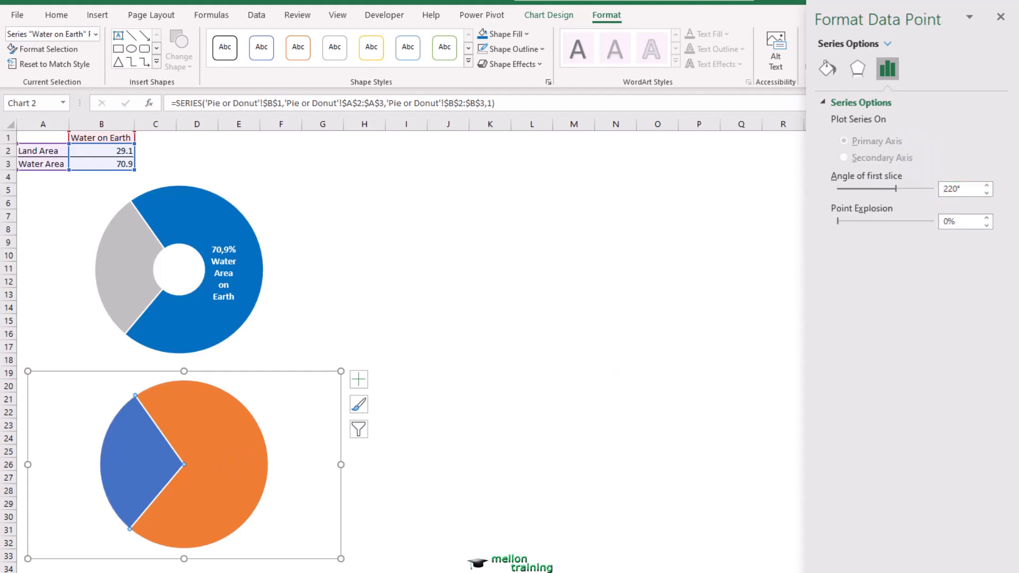
click(826, 69)
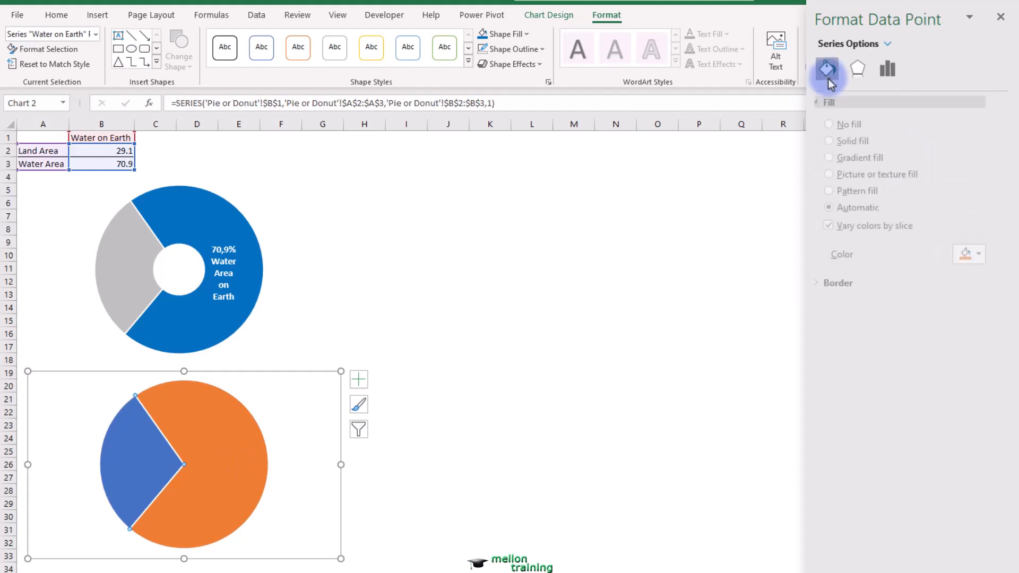
click(986, 255)
click(979, 396)
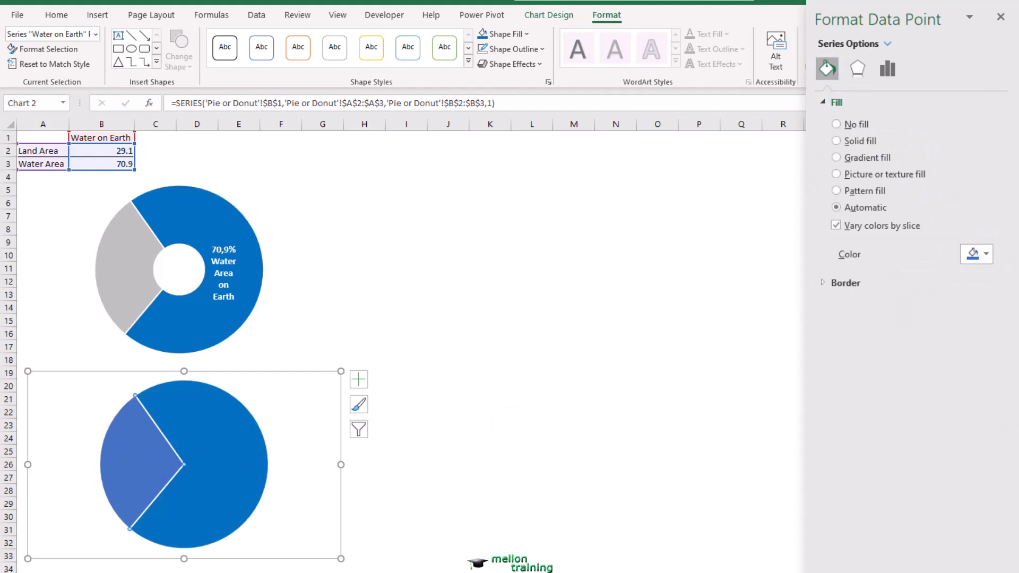
click(979, 255)
click(893, 330)
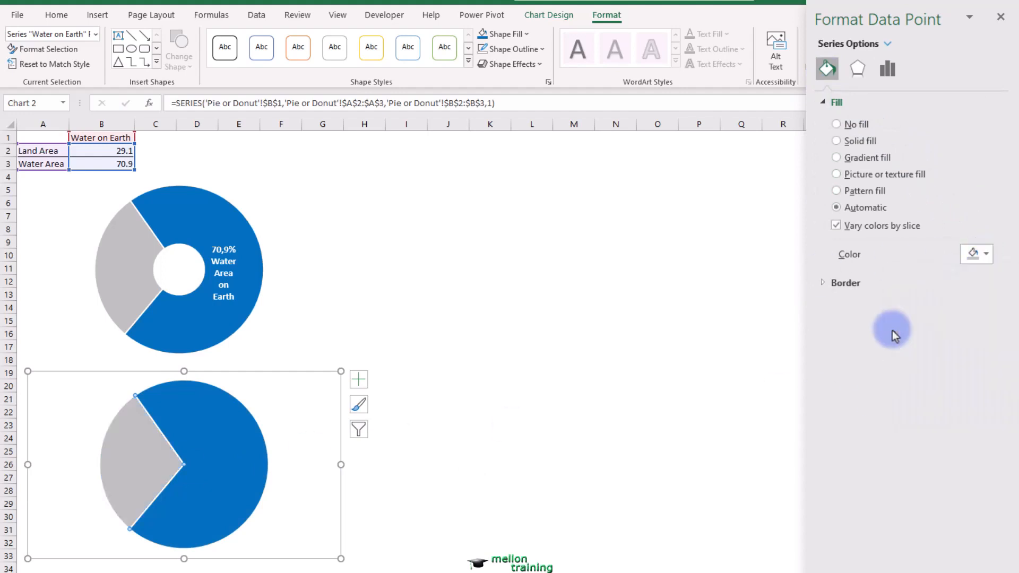
click(541, 359)
- Copy the doughnut's "70,9% Water Area on Earth" text box and place the copy on the pie chart's blue slice
click(214, 317)
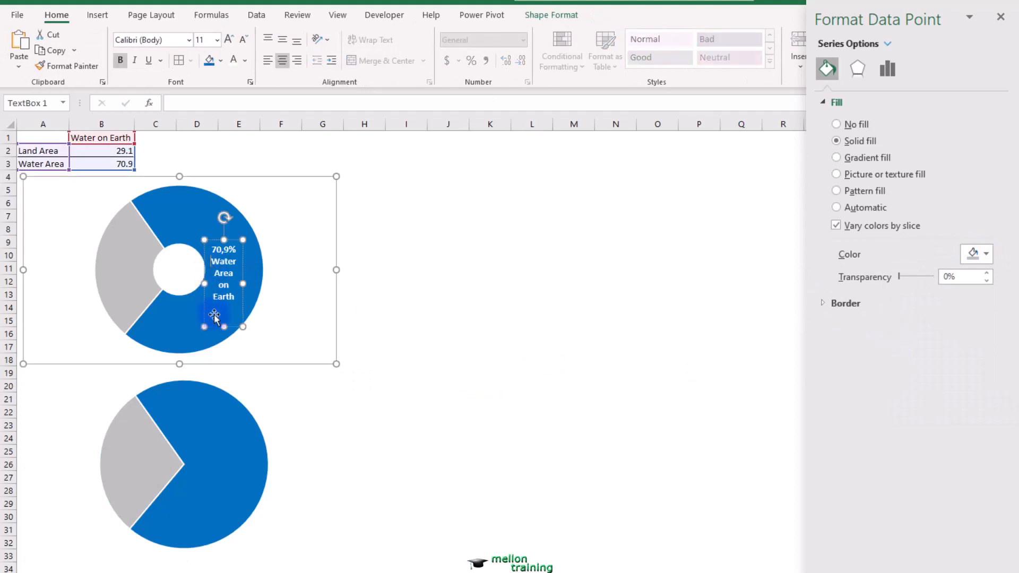
click(216, 327)
key(ctrl+c)
key(ctrl+v)
click(430, 322)
key(ctrl+v)
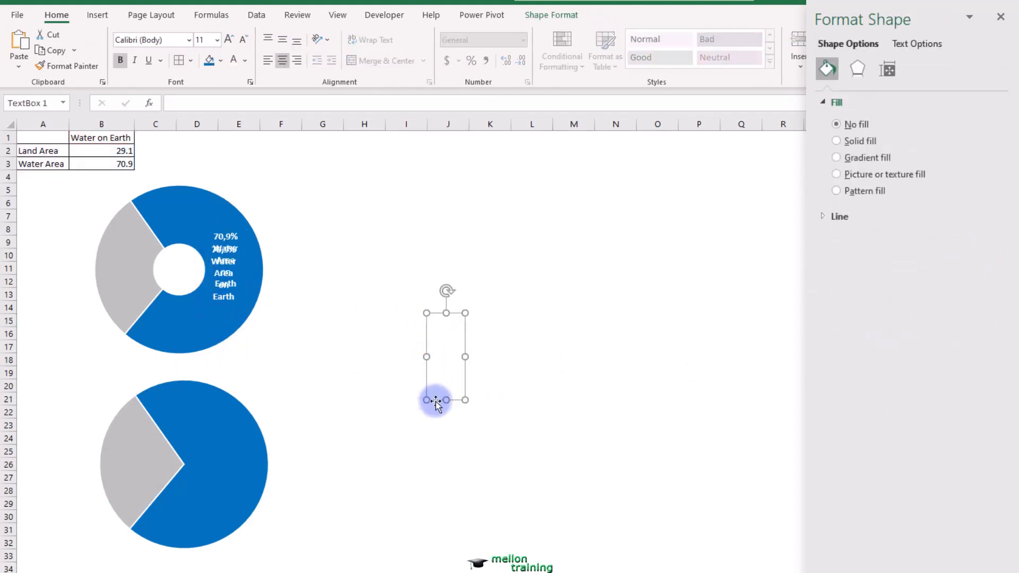
drag(435, 402, 202, 525)
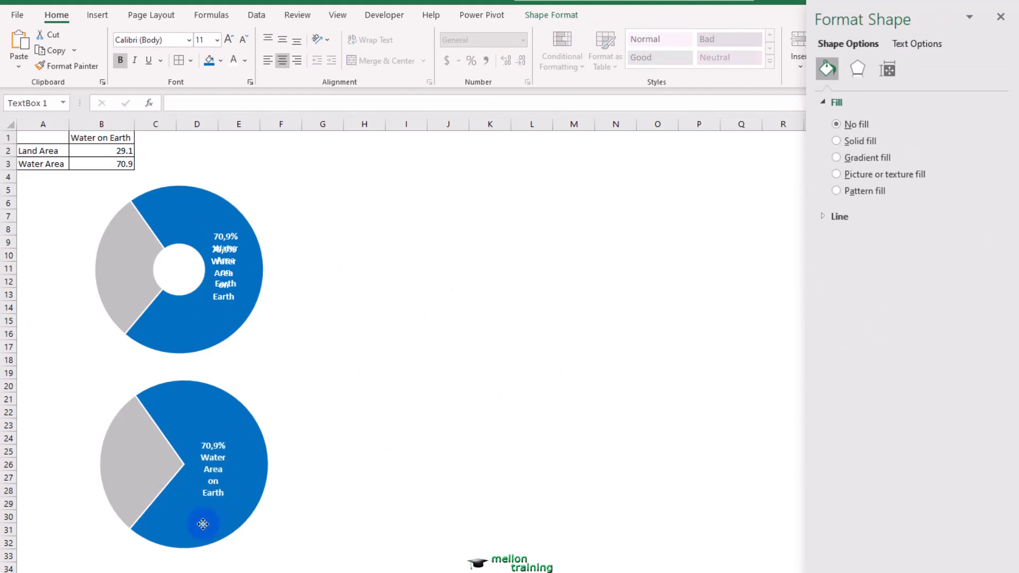
click(482, 335)
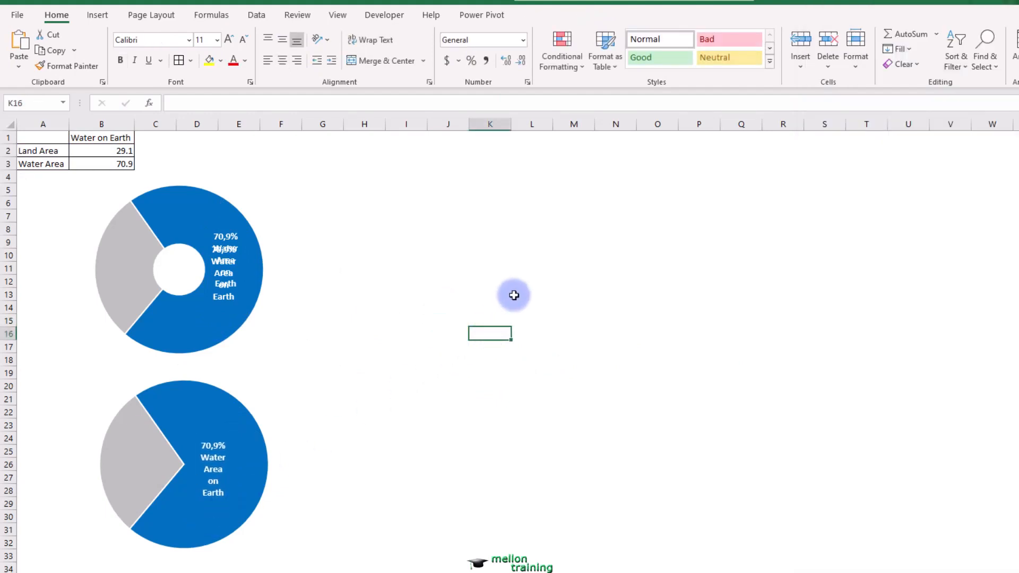
- Delete the duplicate text box overlapping the original label on the doughnut and deselect the chart
click(225, 260)
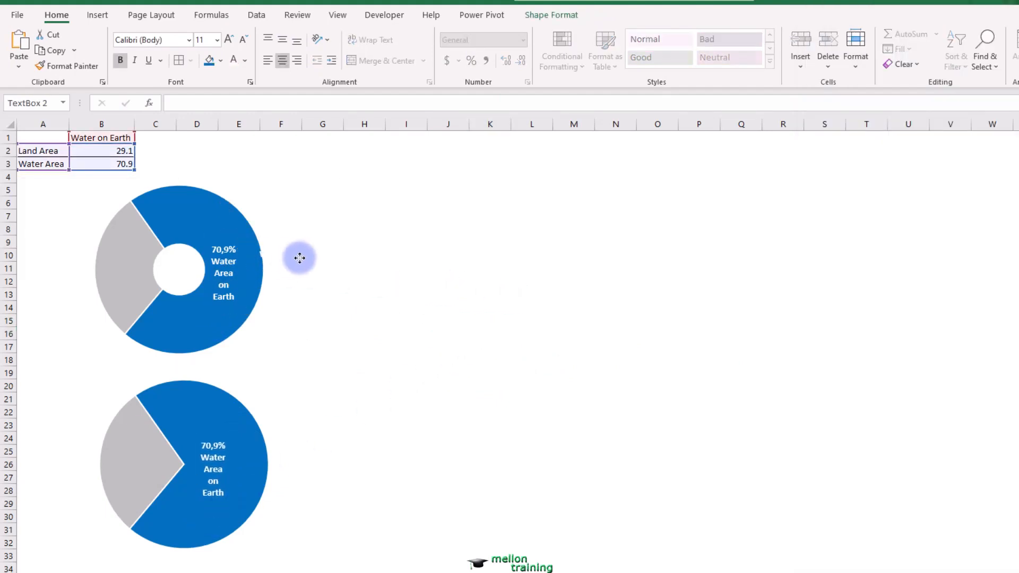
click(311, 247)
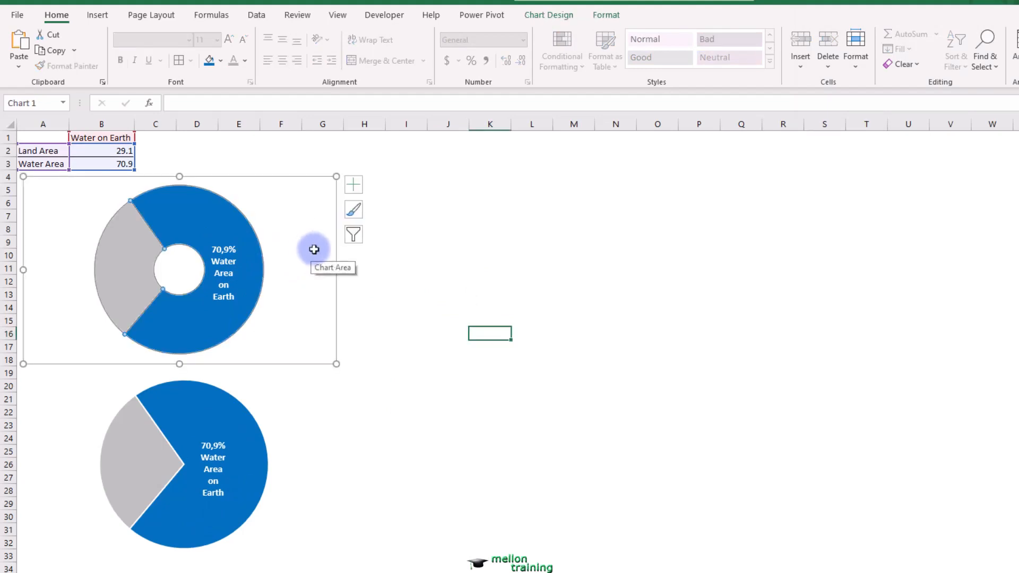
click(502, 275)
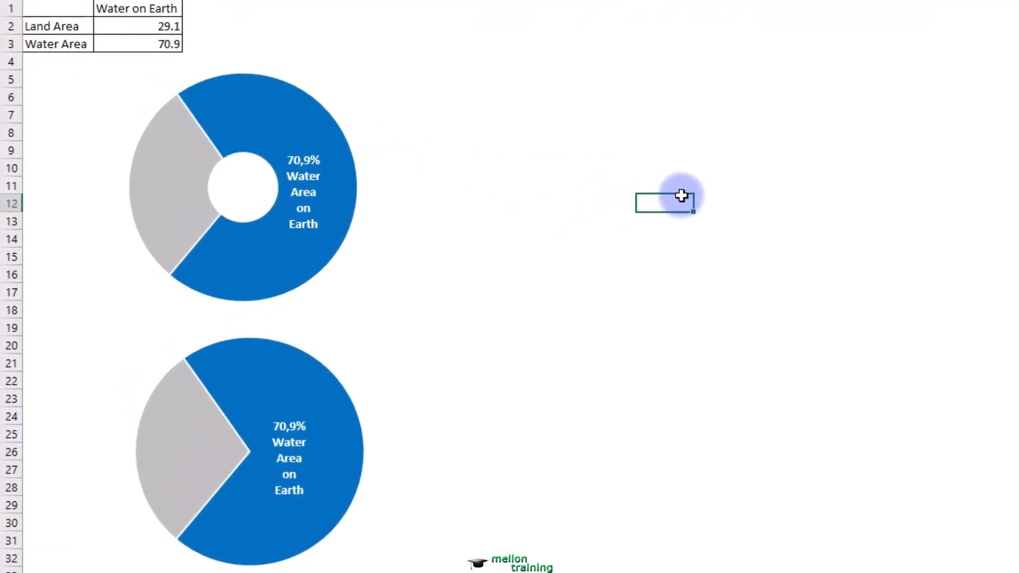